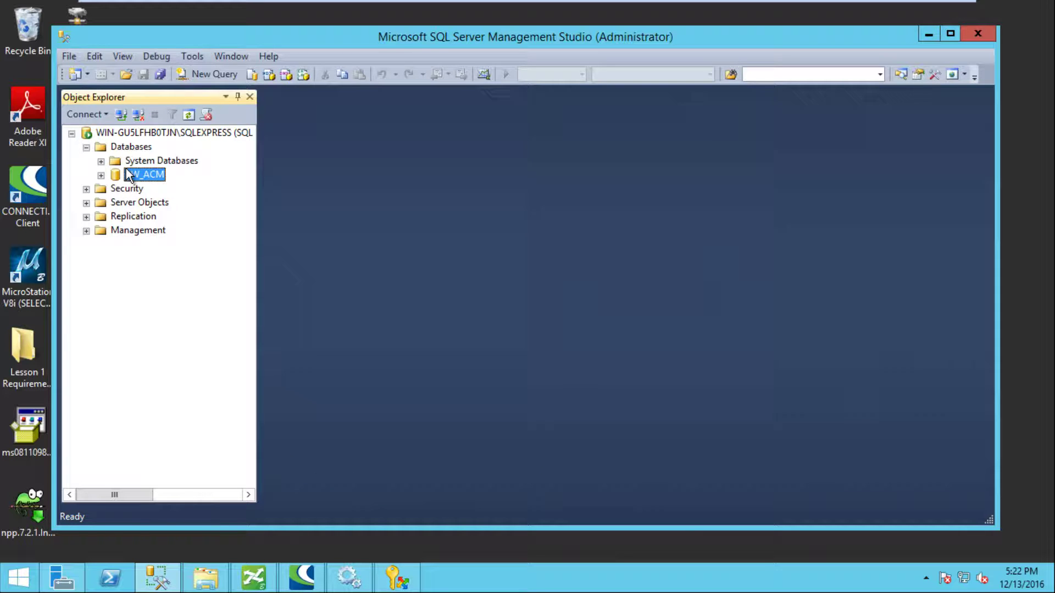
Step: Back up PW_ACM in full to C:\DB_Backup\DB_BACKUP.bak and dismiss the success message
right_click(134, 175)
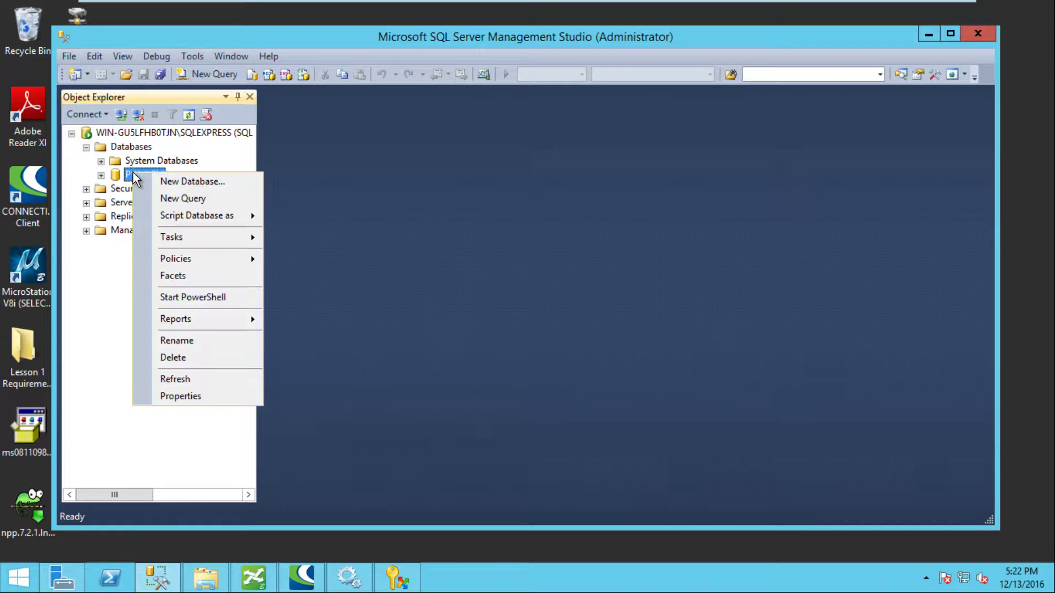
mouse_move(209, 243)
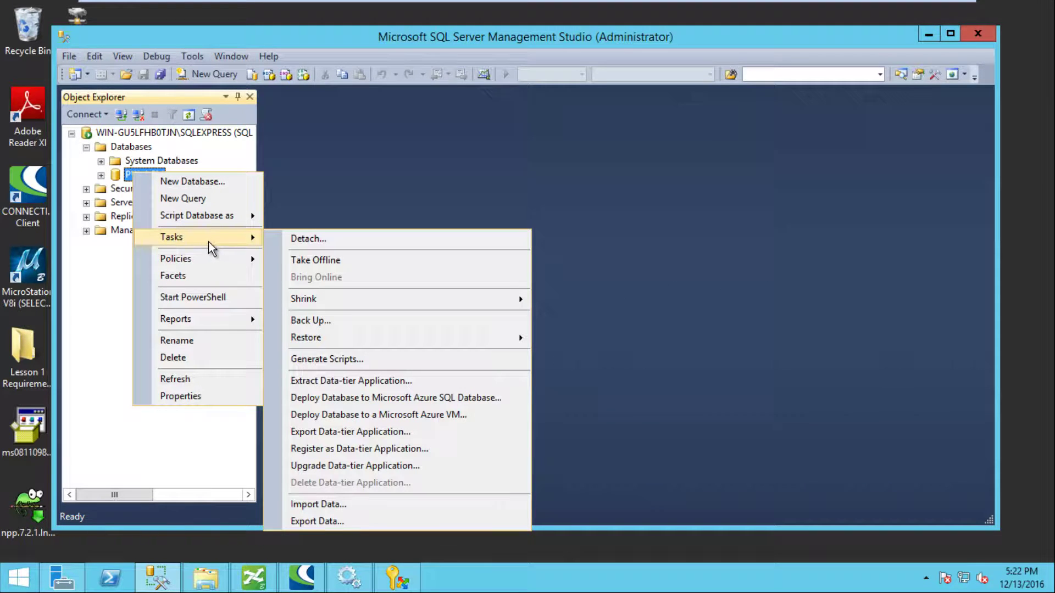
click(377, 324)
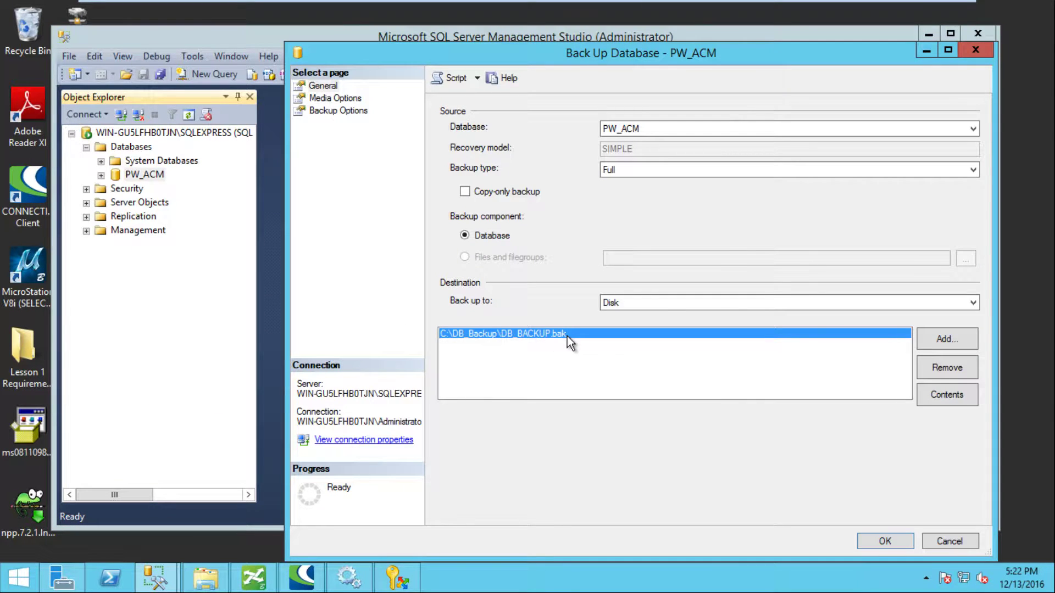
click(885, 541)
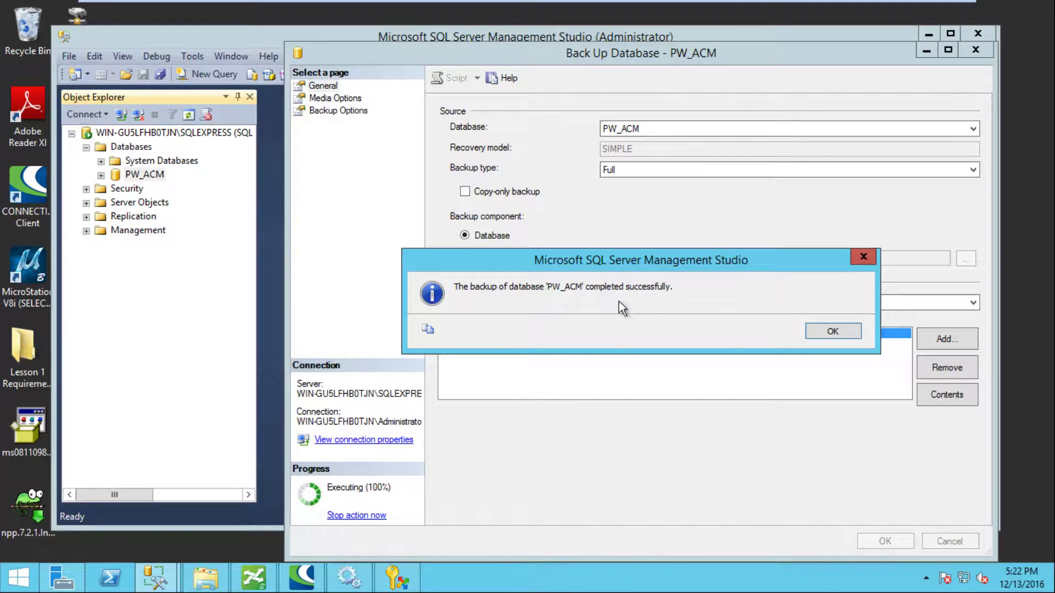
click(826, 330)
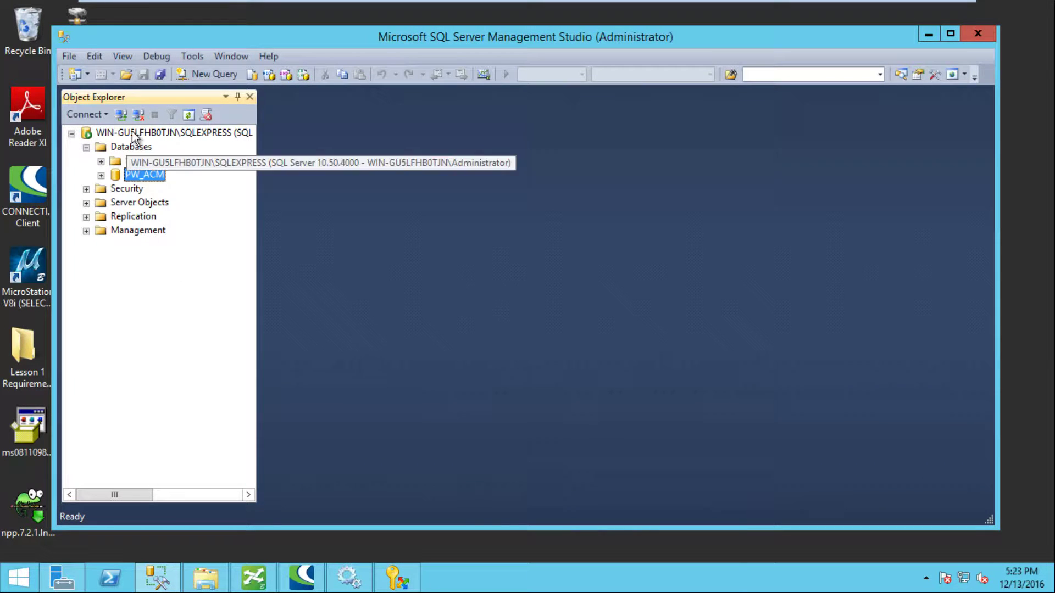
Step: Open the Restore Database dialog from the Databases folder after an initial cancelled attempt
right_click(139, 148)
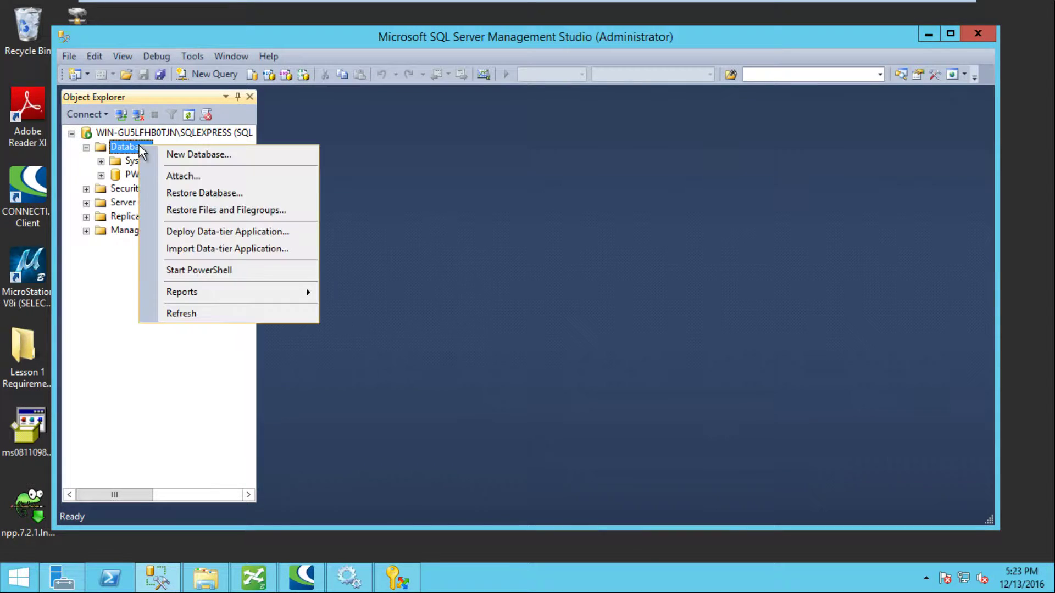
click(197, 193)
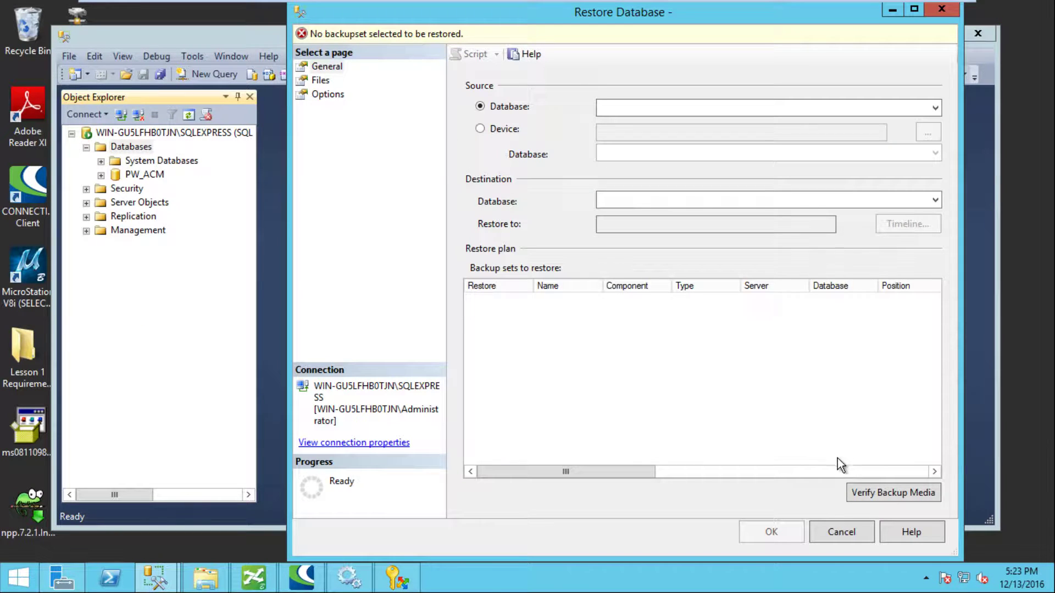
click(839, 530)
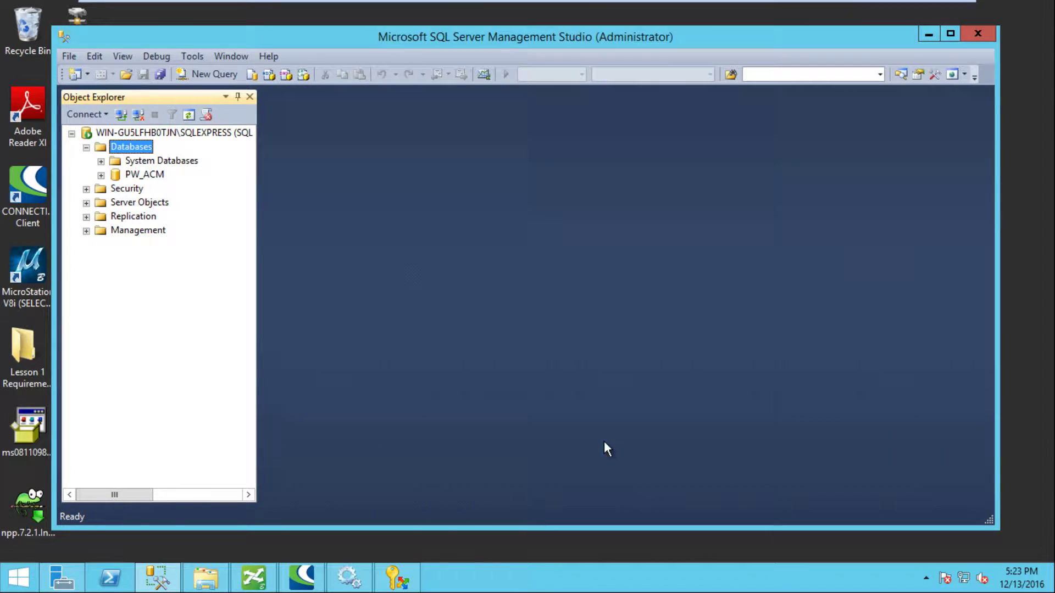
right_click(125, 147)
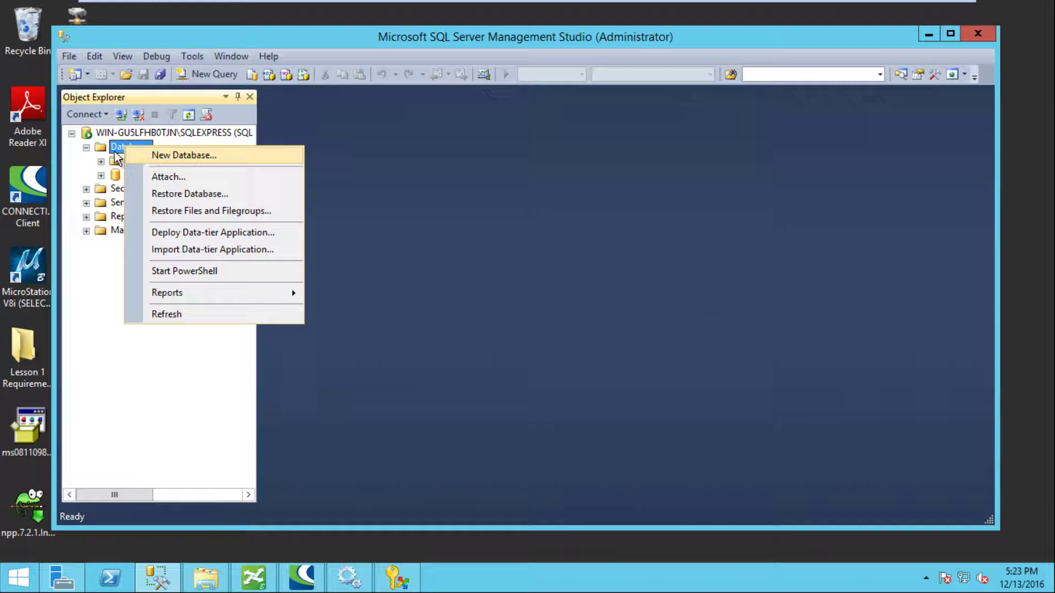
click(115, 153)
right_click(119, 147)
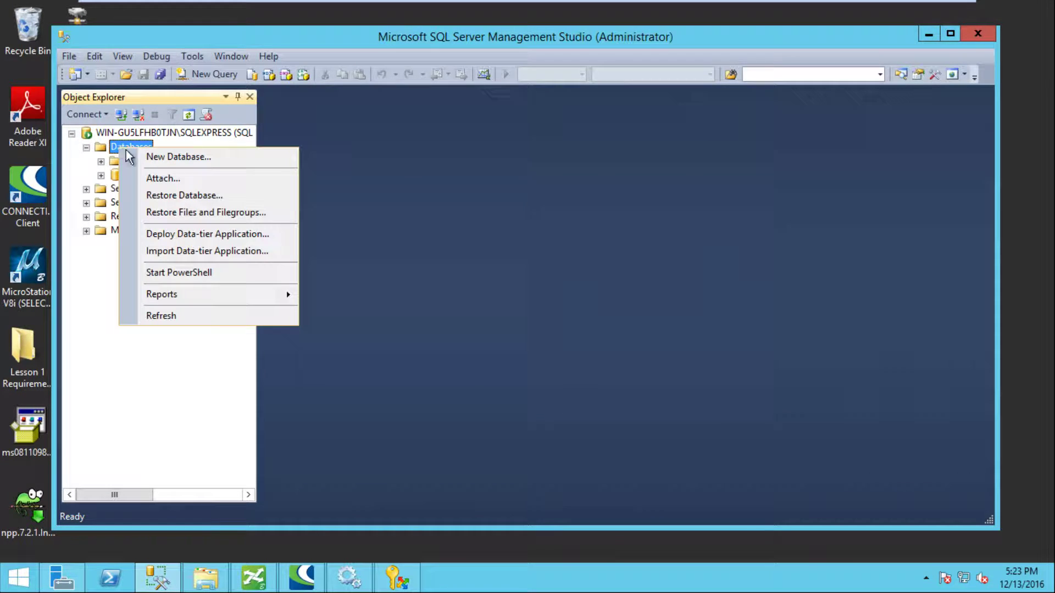
click(173, 196)
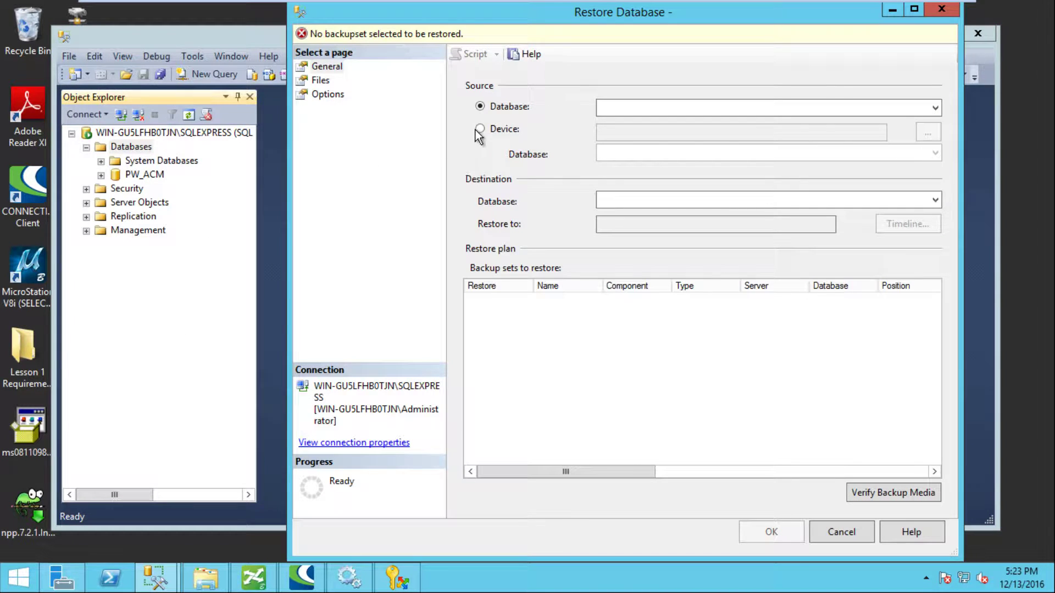
Step: Choose Device as the source and add C:\DB_Backup\DB_BACKUP.bak as the backup file
click(480, 129)
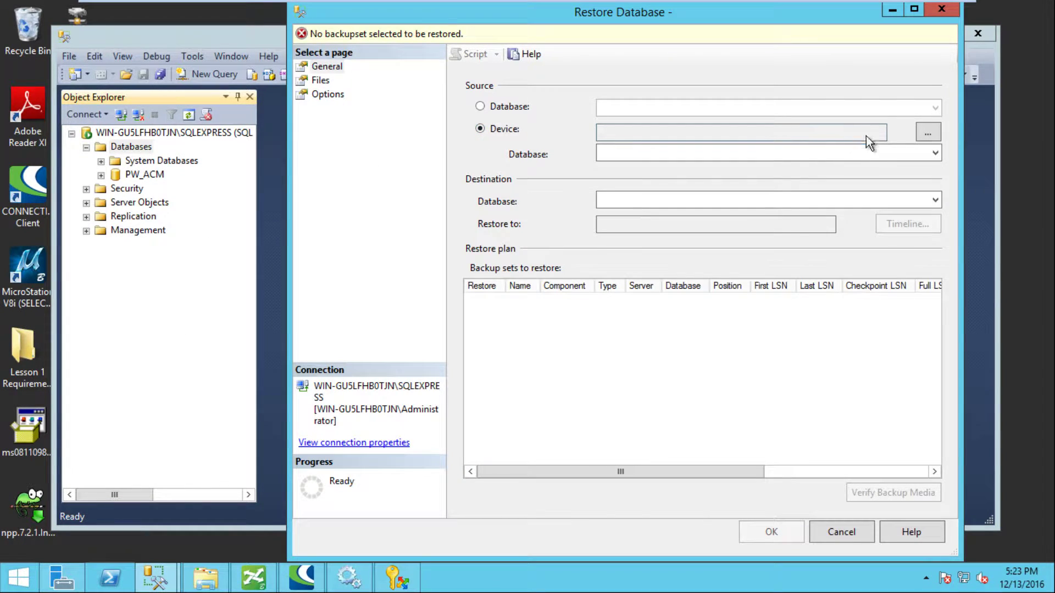
click(927, 132)
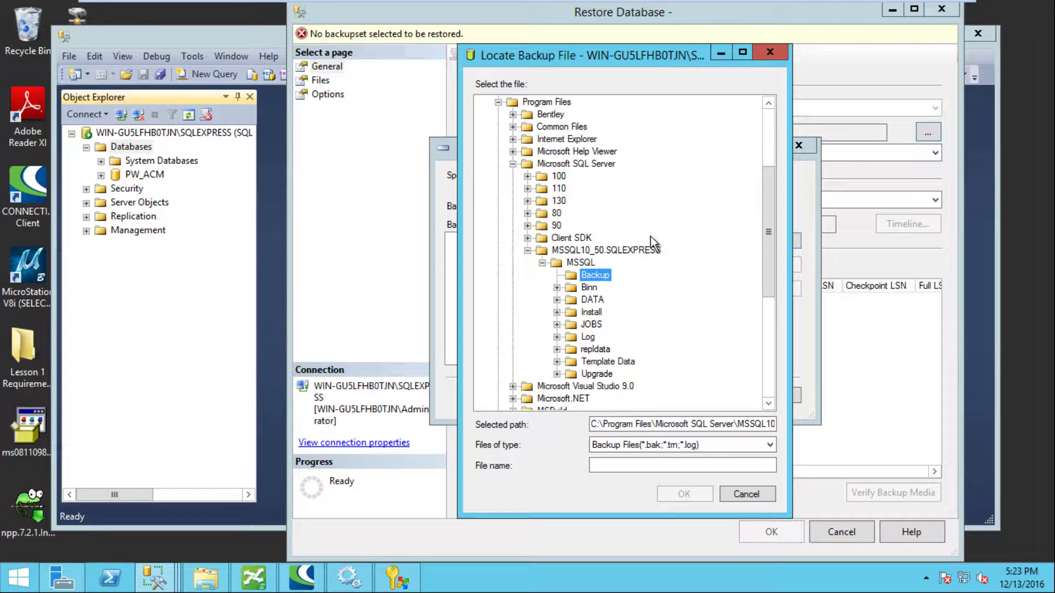
click(499, 103)
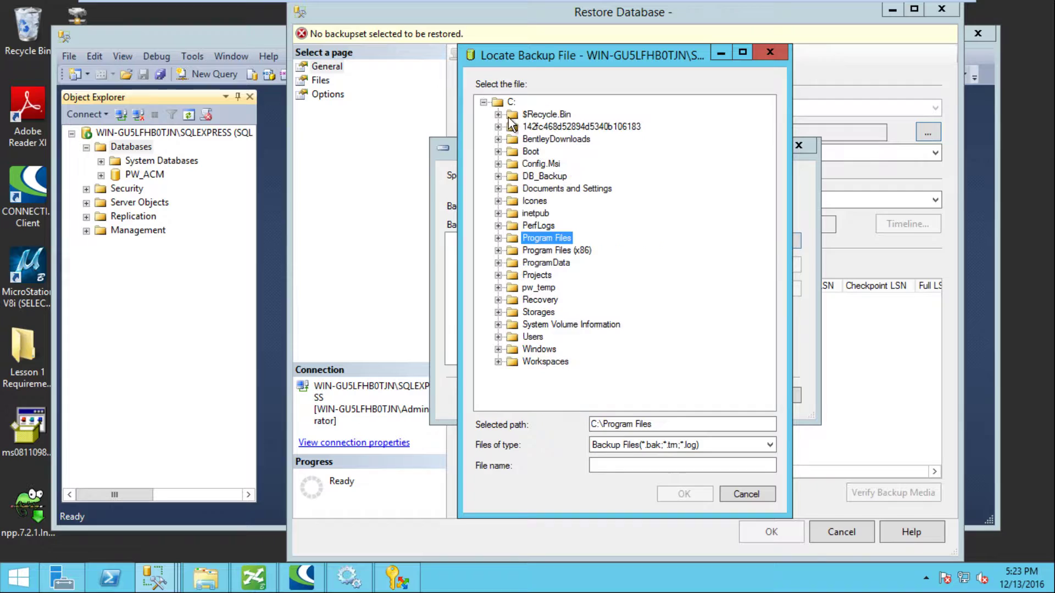
double_click(542, 176)
click(553, 189)
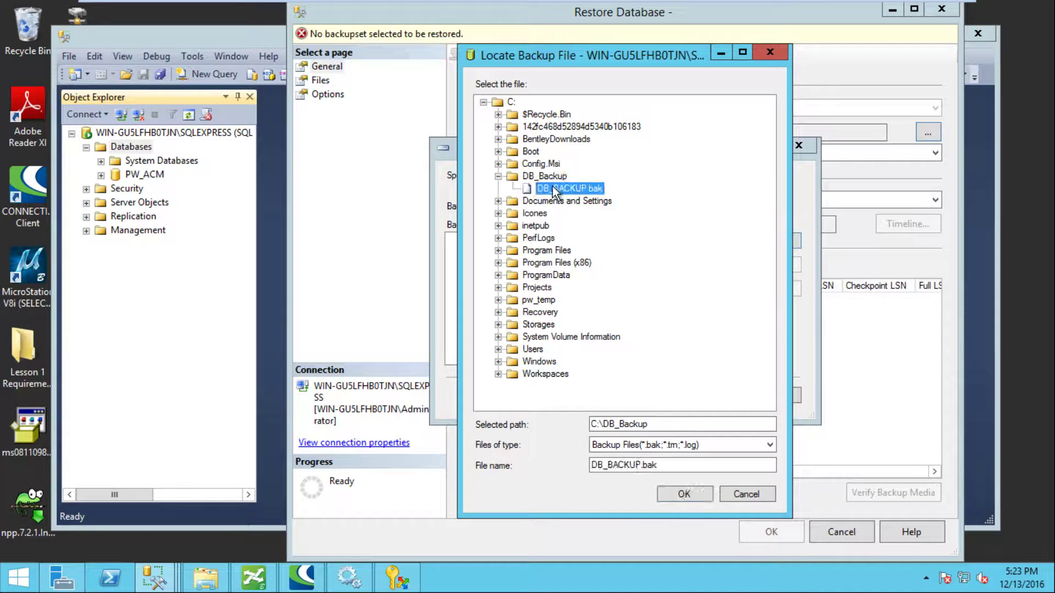
click(684, 494)
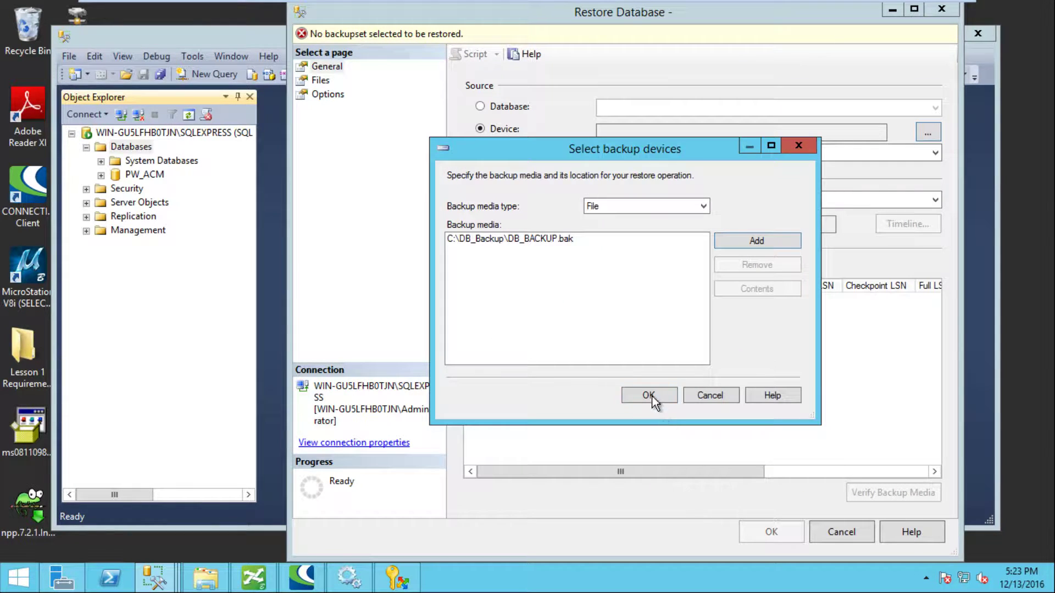
click(647, 395)
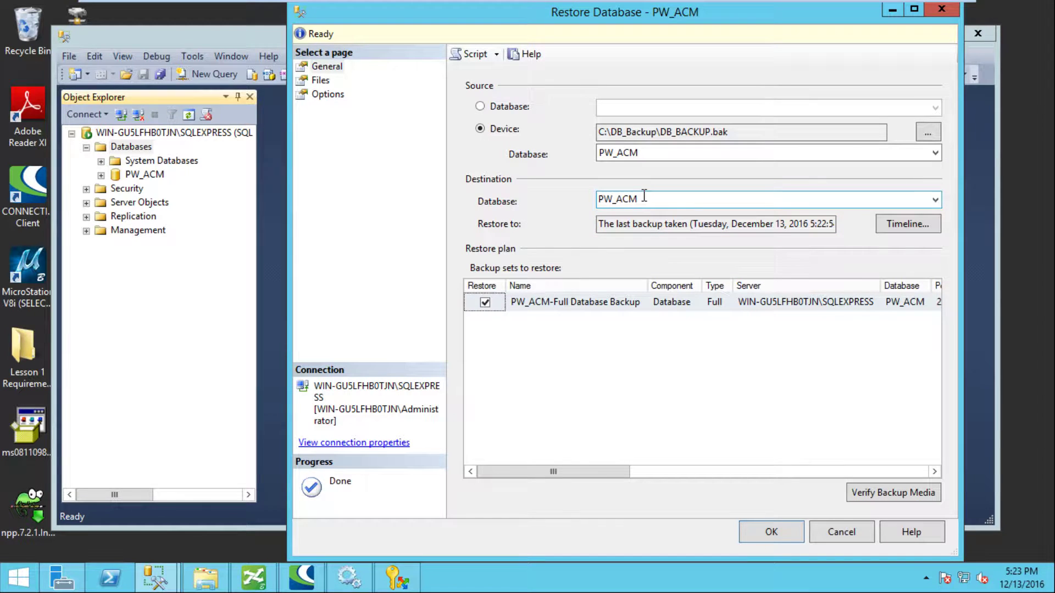
Step: Rename the destination database to PW_QA and run the restore
click(643, 200)
click(643, 200)
drag(643, 200, 619, 239)
text(QA)
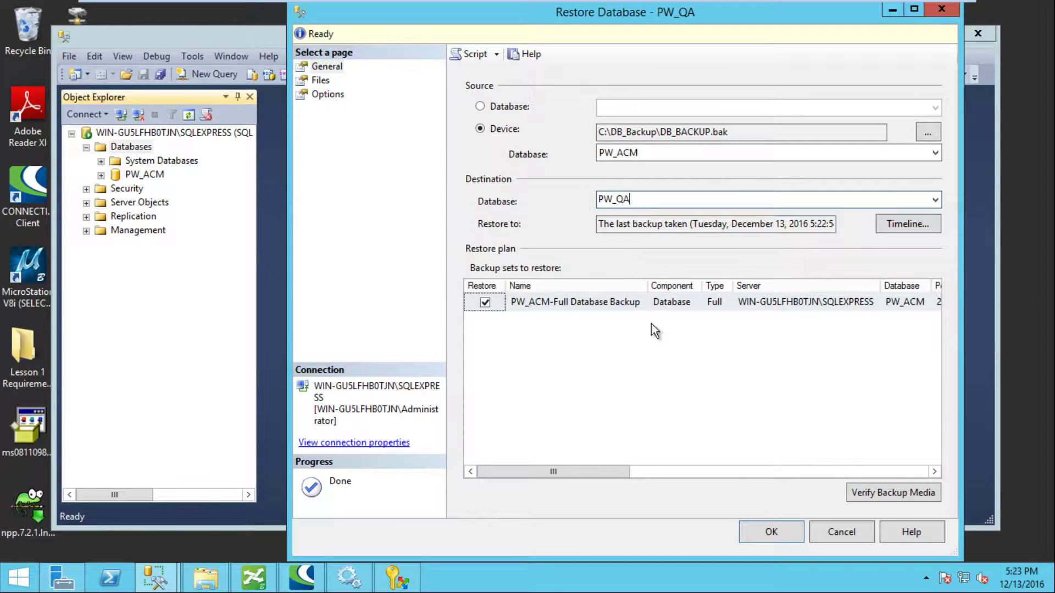
click(771, 532)
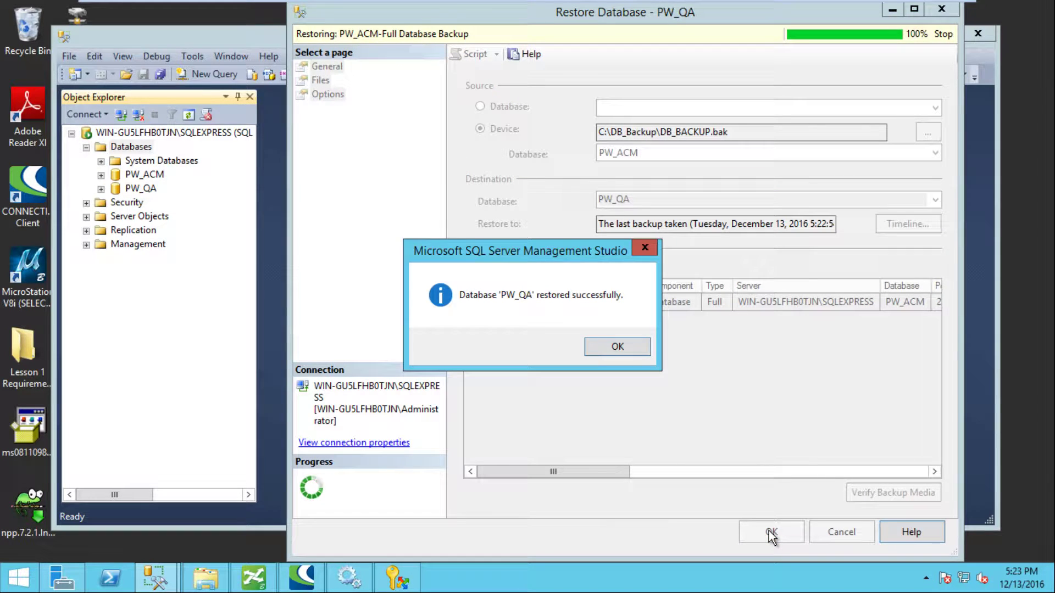
click(617, 346)
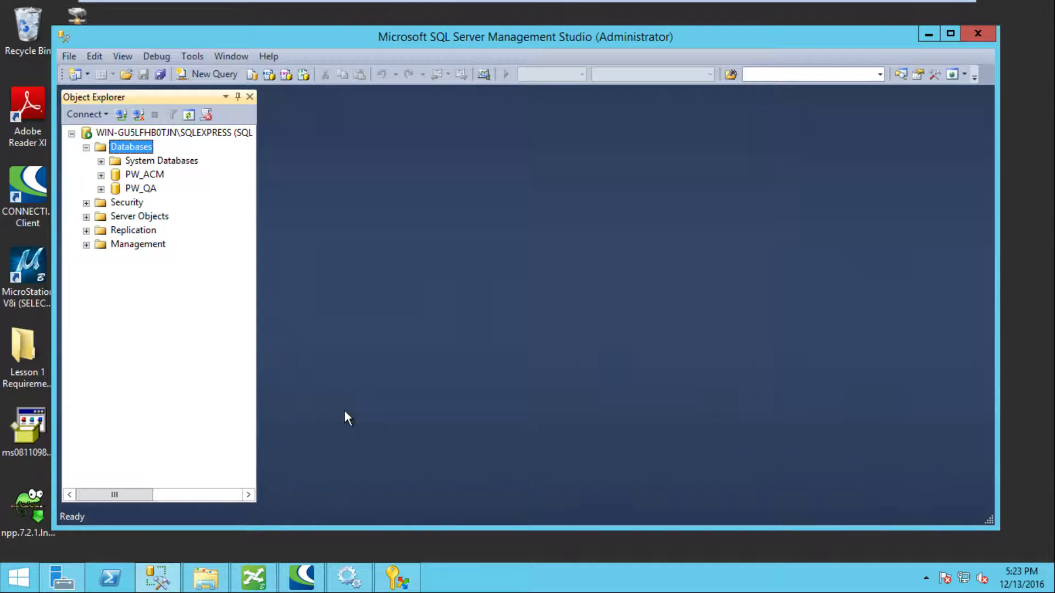
Step: Expand PW_QA to check its restored tables
click(101, 189)
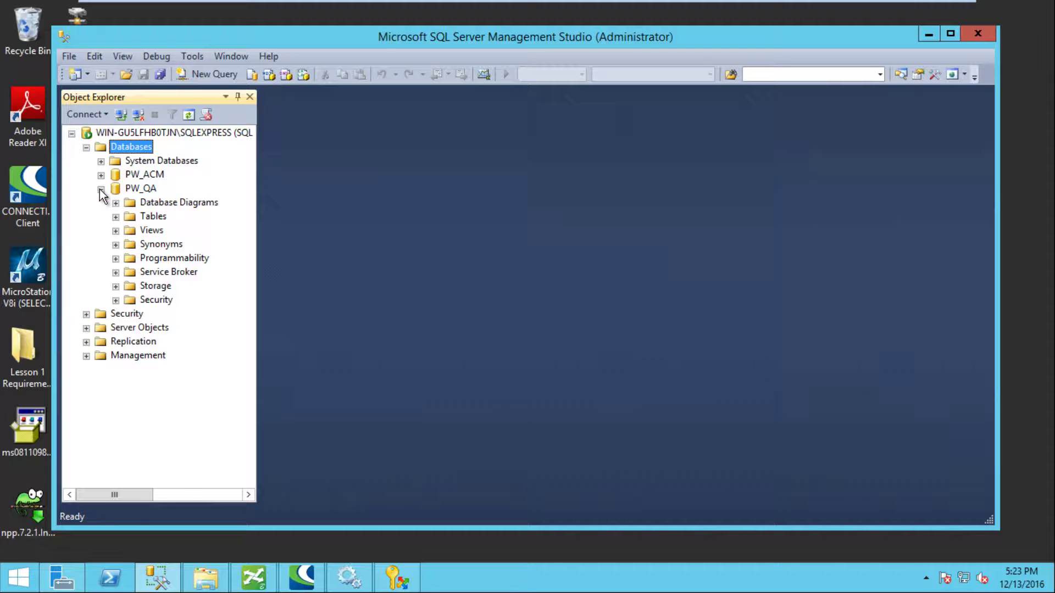
click(116, 216)
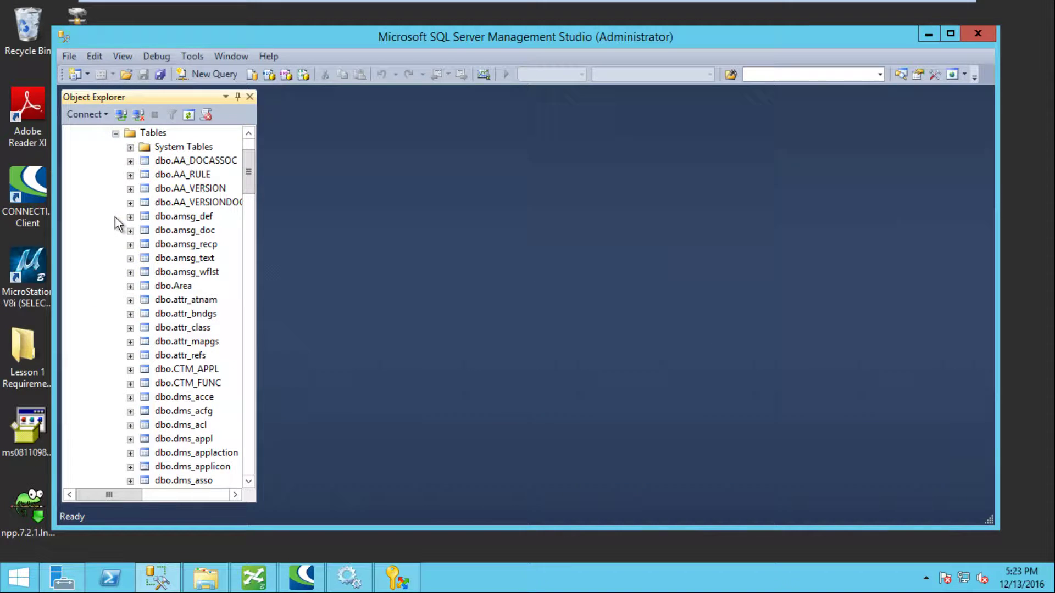
click(115, 133)
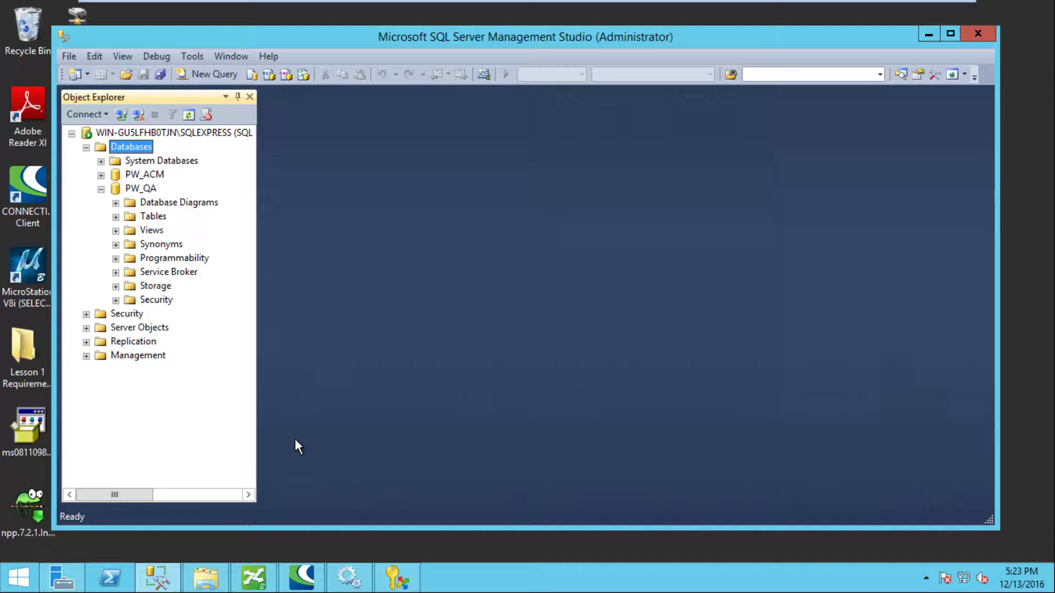
Step: Minimize Management Studio and launch ODBC Data Sources (64-bit) by searching 'od' from Start
click(925, 32)
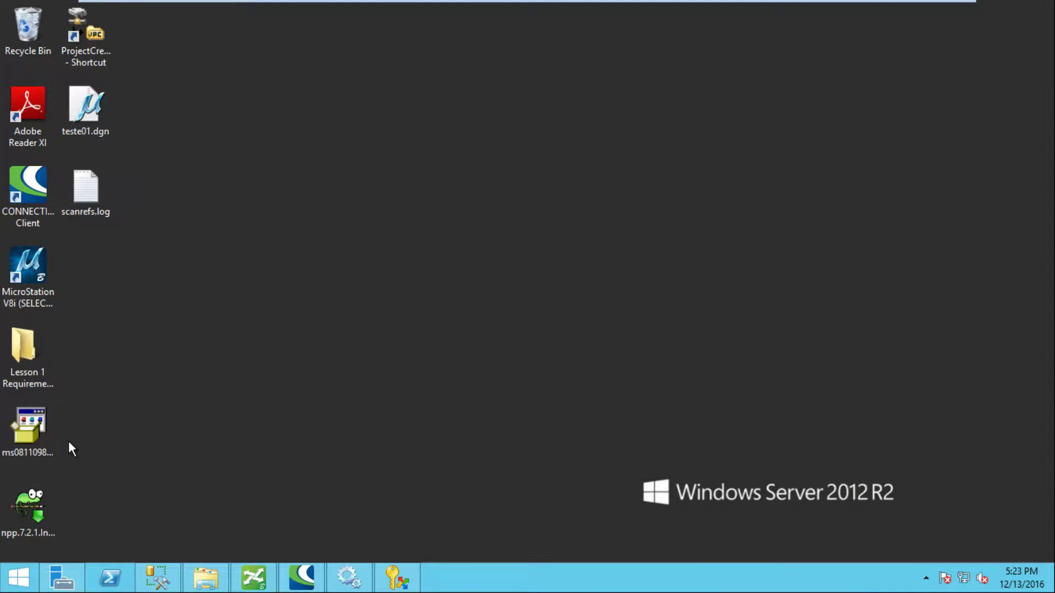
click(26, 583)
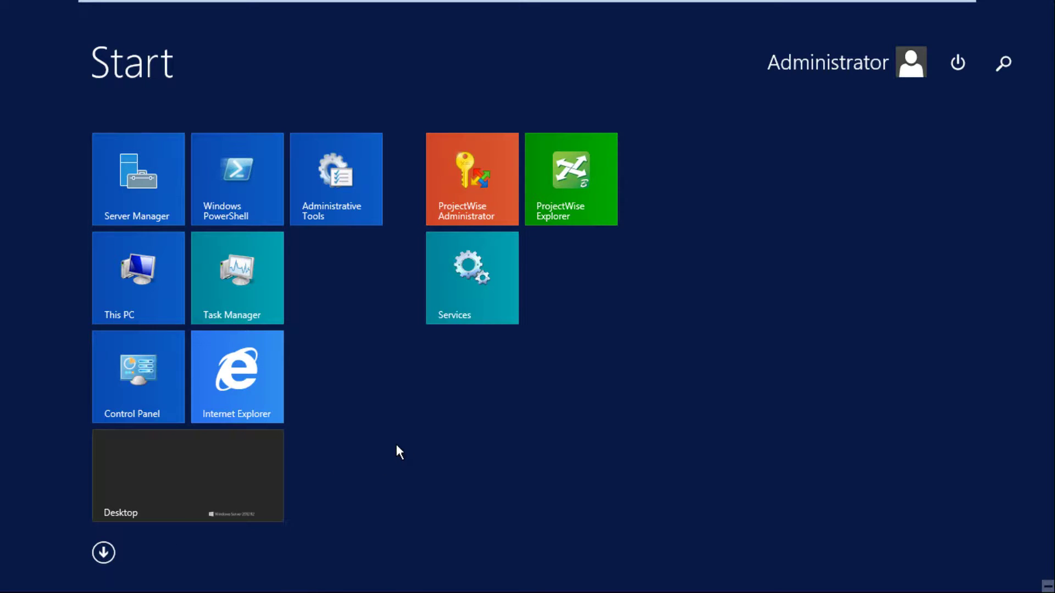
text(odBC Data Sources (64-bit)
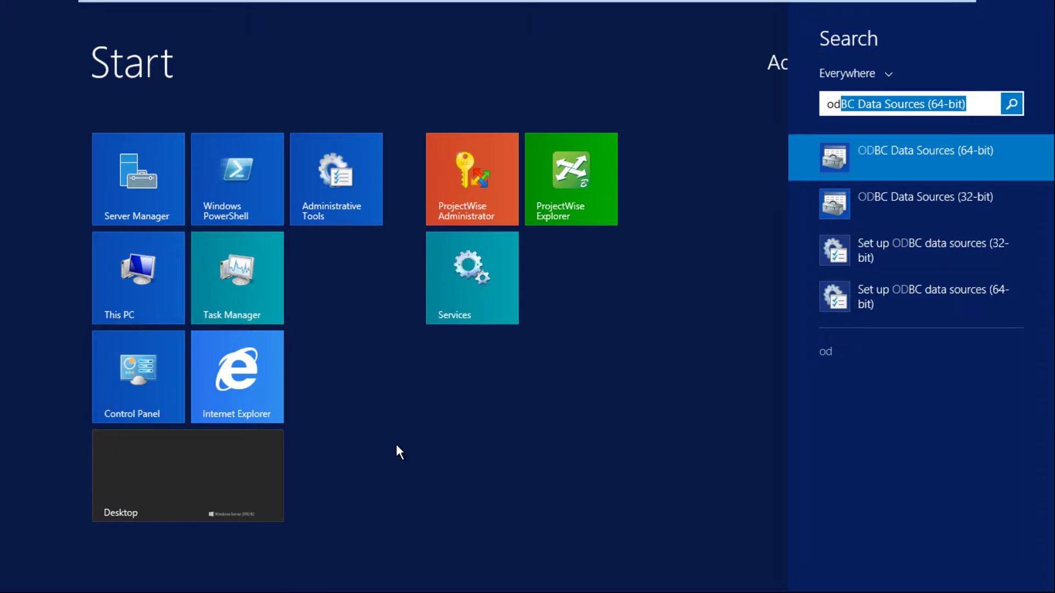
click(910, 160)
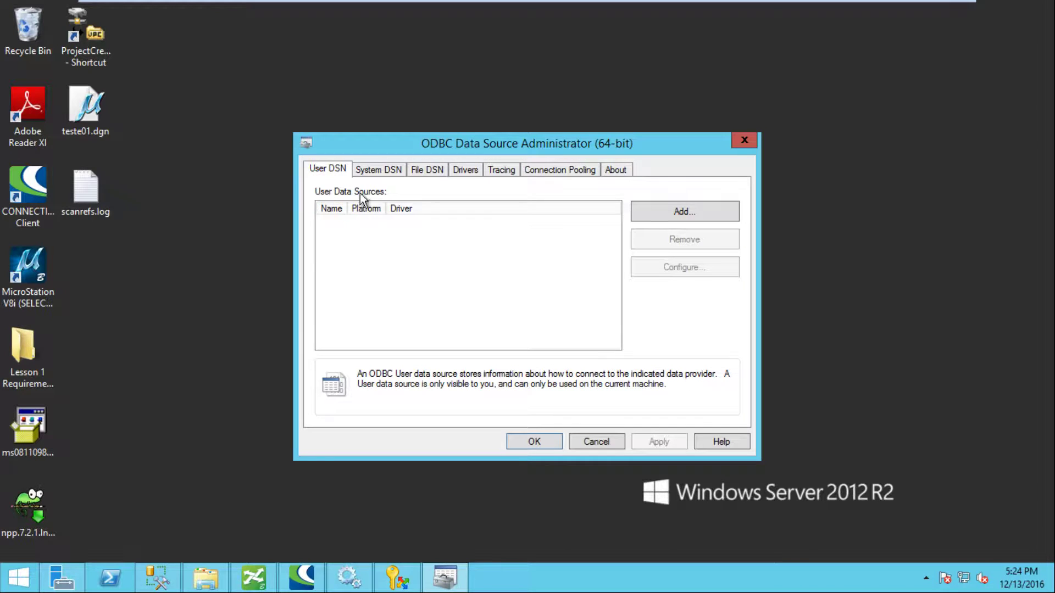
Step: Add a new System DSN using the SQL Server Native Client 11.0 driver
click(378, 170)
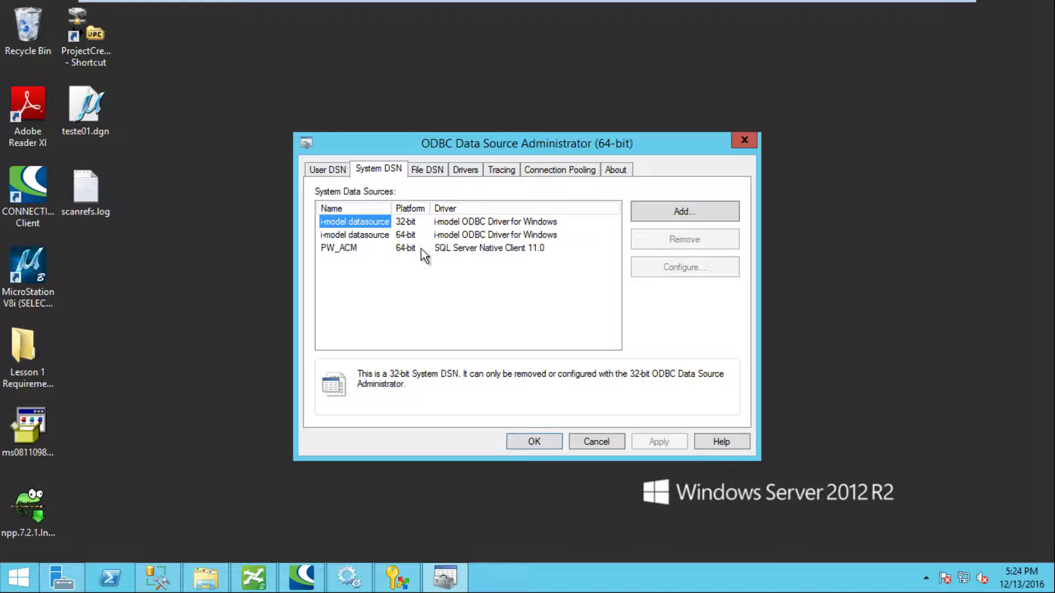
click(661, 211)
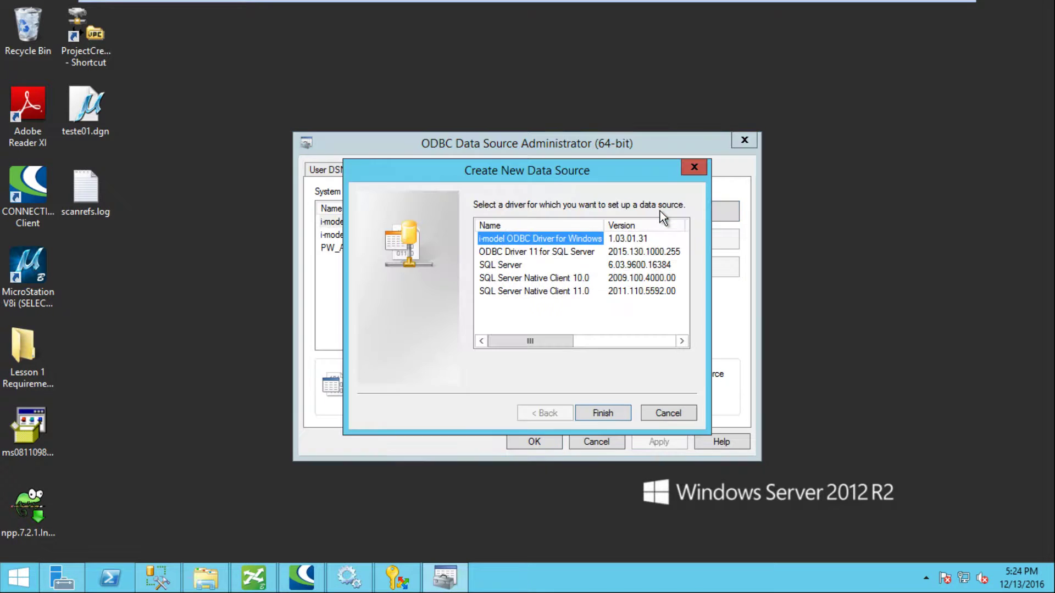
click(512, 293)
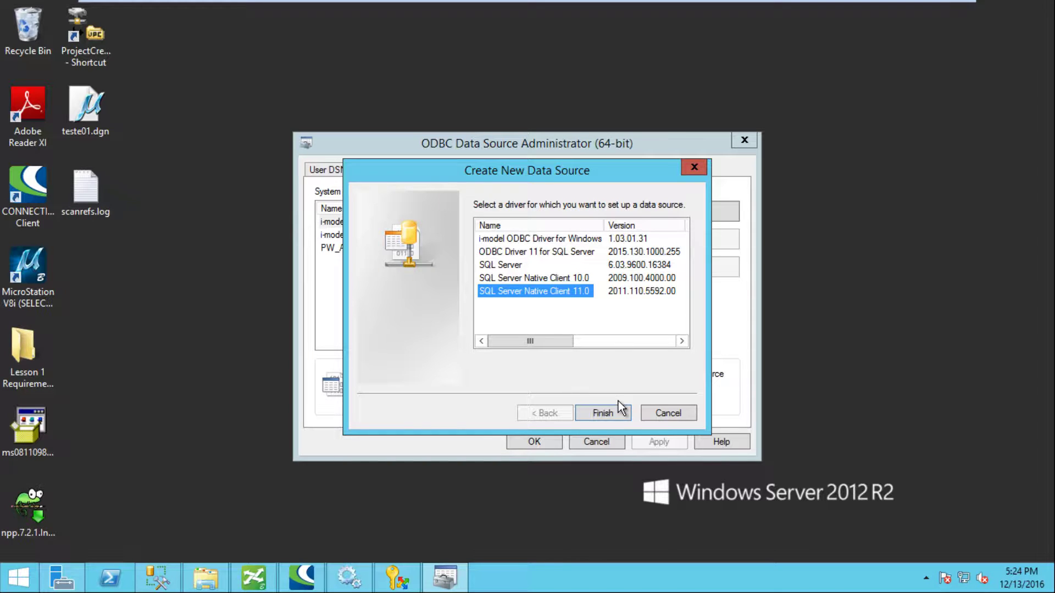
click(605, 419)
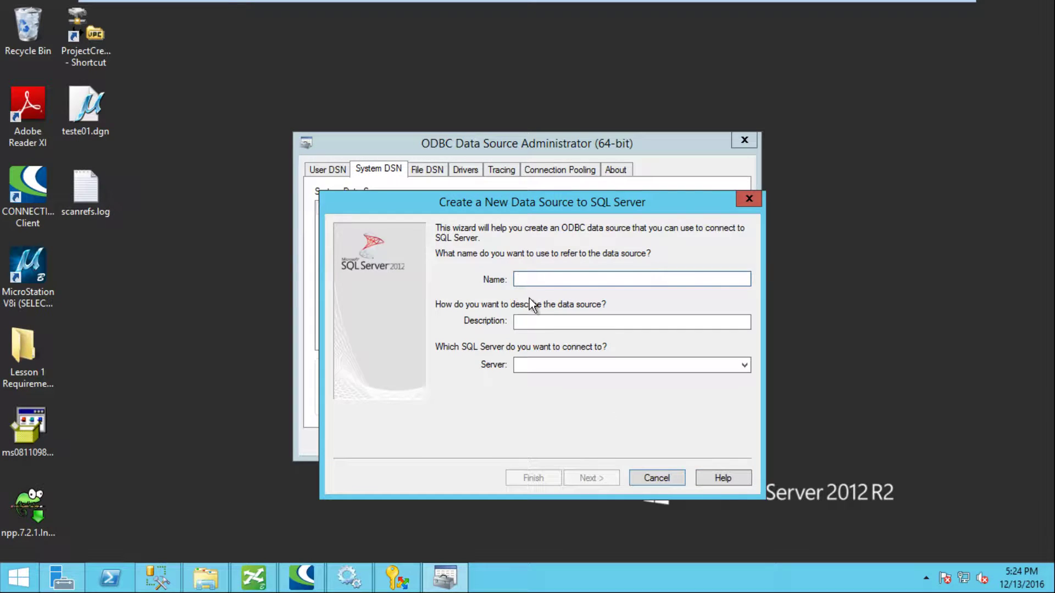
Step: Name the data source PW QA with description PW Q&A
text(P)
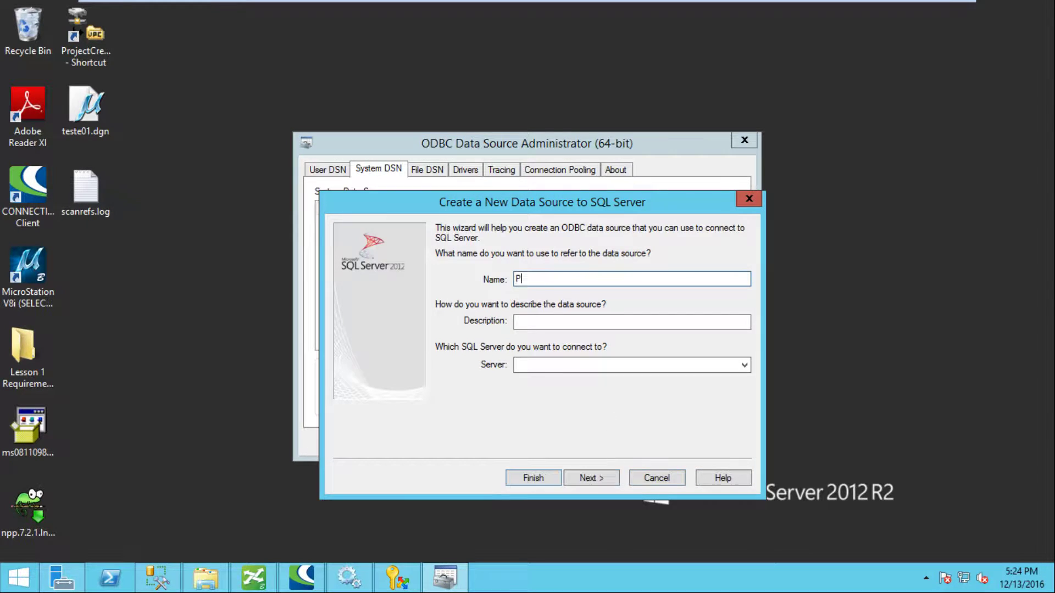
text(W QA)
key(Tab)
text(PW Q)
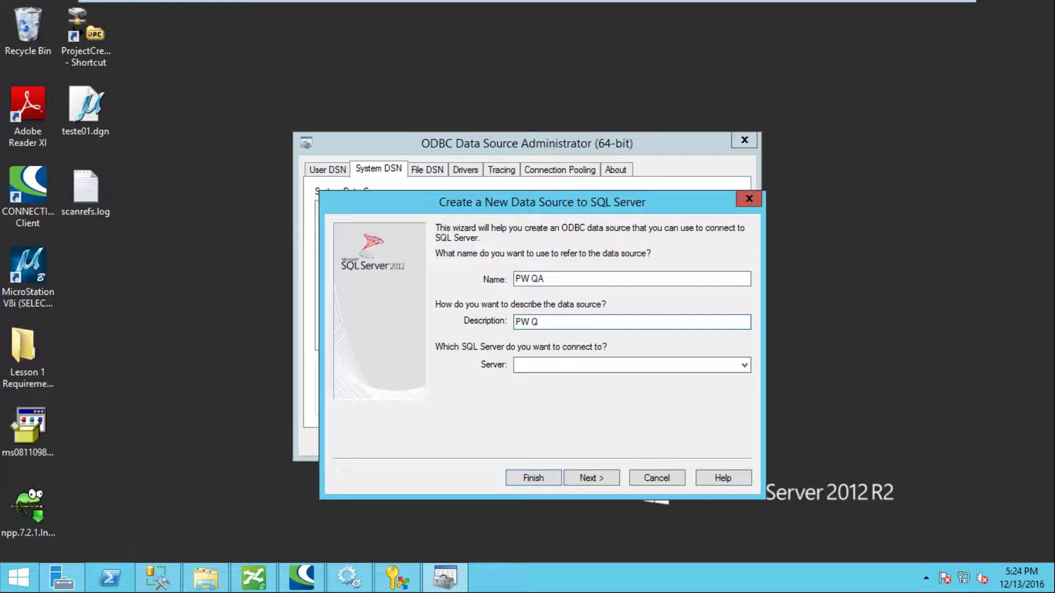
text(&A)
click(537, 364)
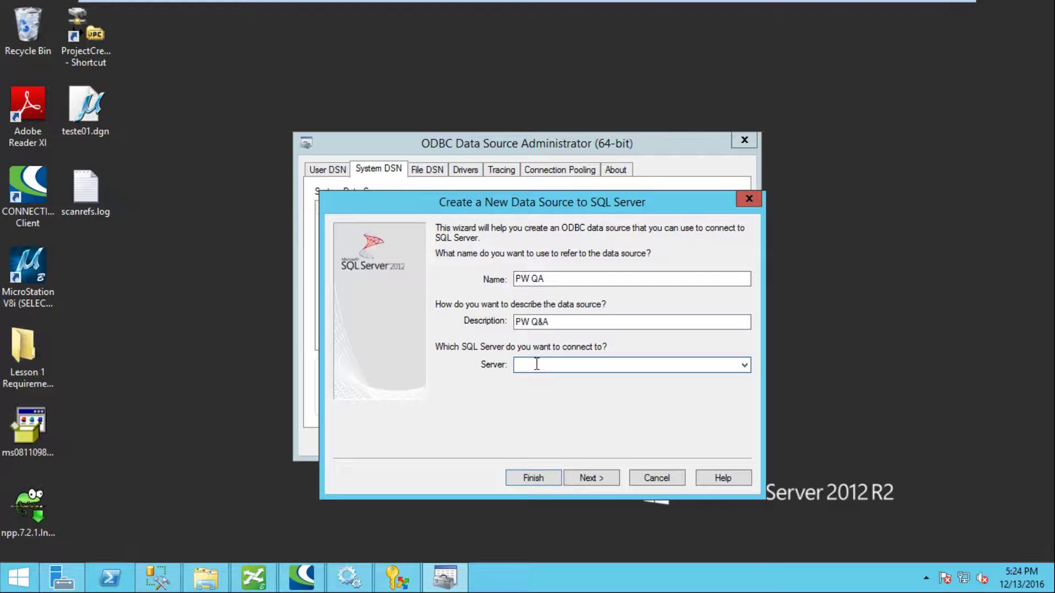
click(156, 583)
Step: Copy the instance name WIN-GU5LFHB0TJN\SQLEXPRESS from the server's Properties in Management Studio
click(159, 133)
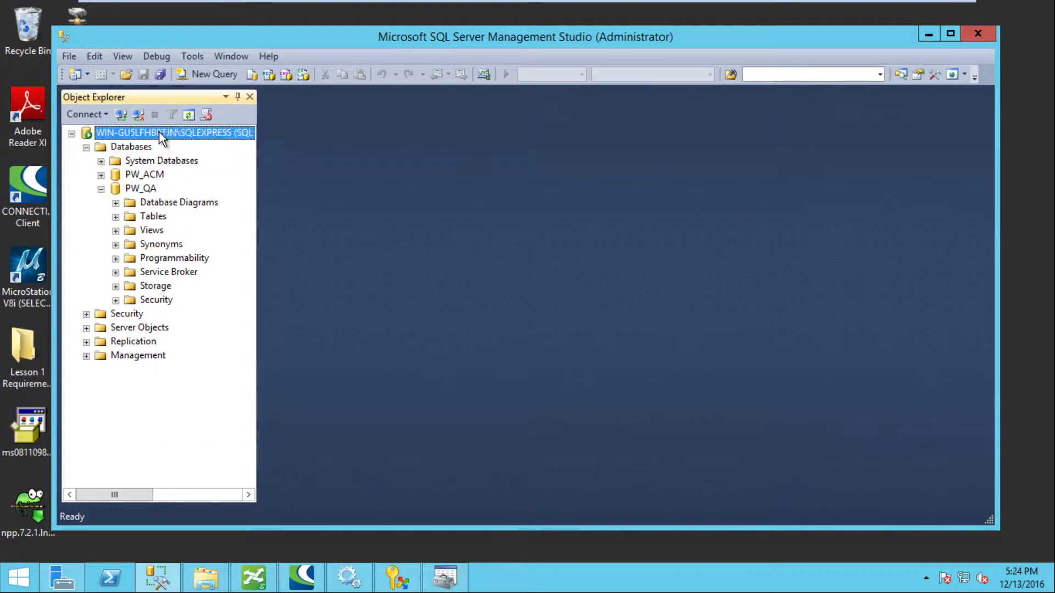
right_click(159, 132)
click(211, 428)
click(756, 169)
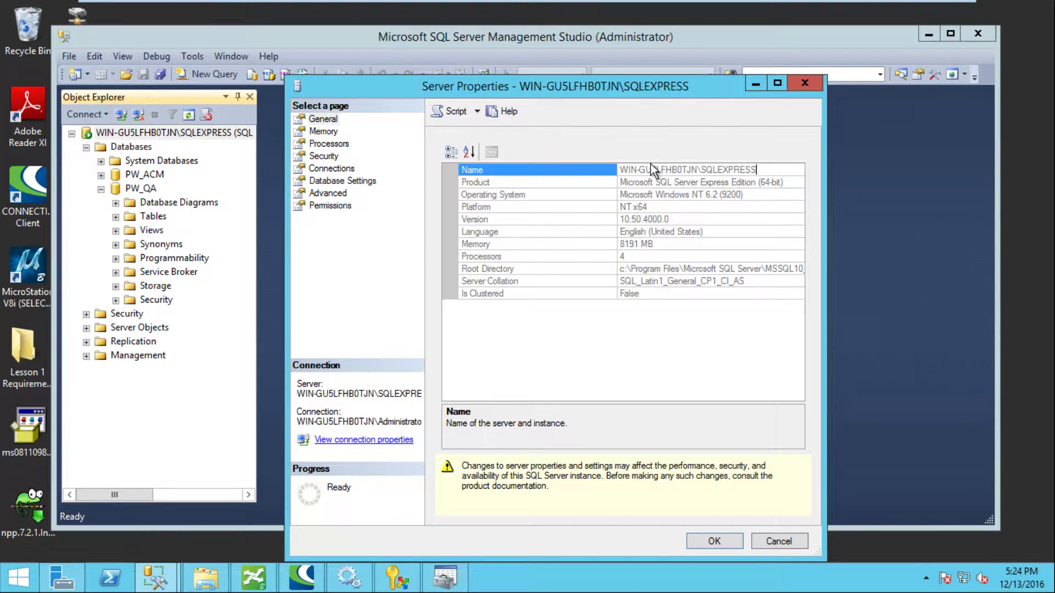
drag(620, 170, 763, 170)
key(ctrl+c)
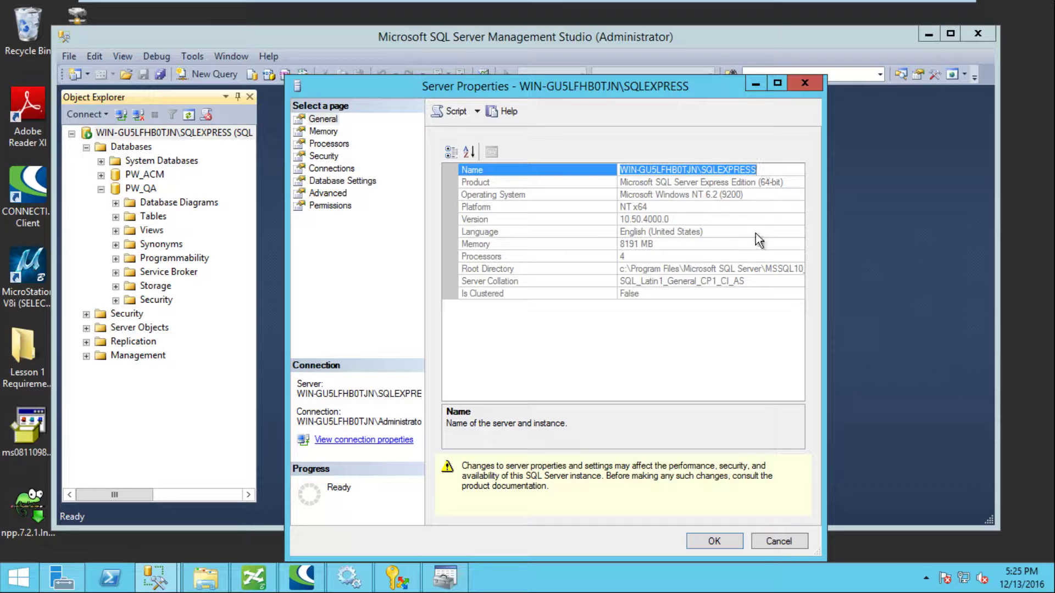
click(722, 542)
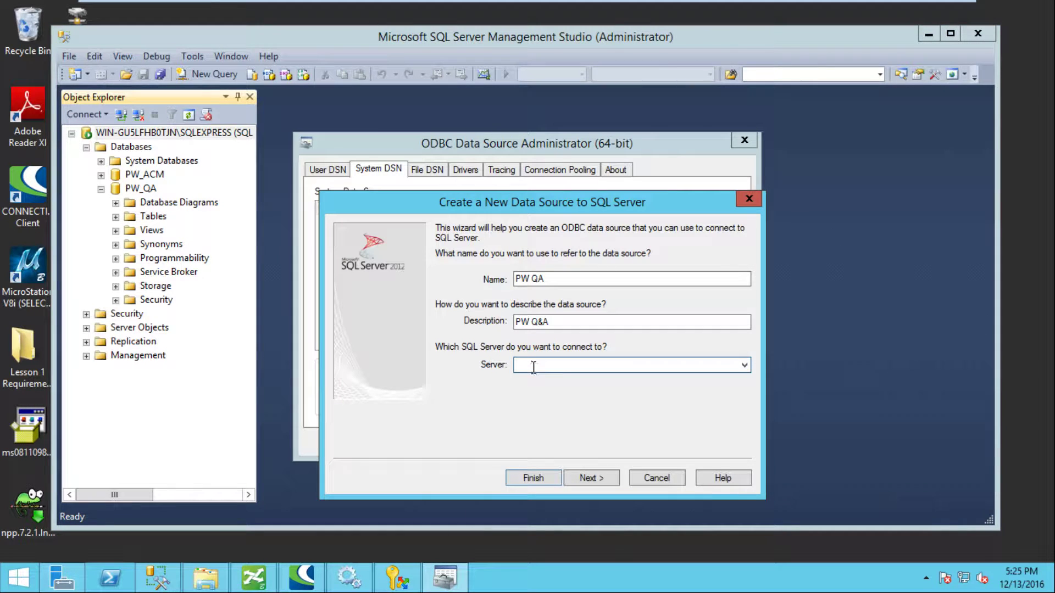
Step: Use the SQLEXPRESS server with Windows authentication and PW_QA as the default database
key(ctrl+v)
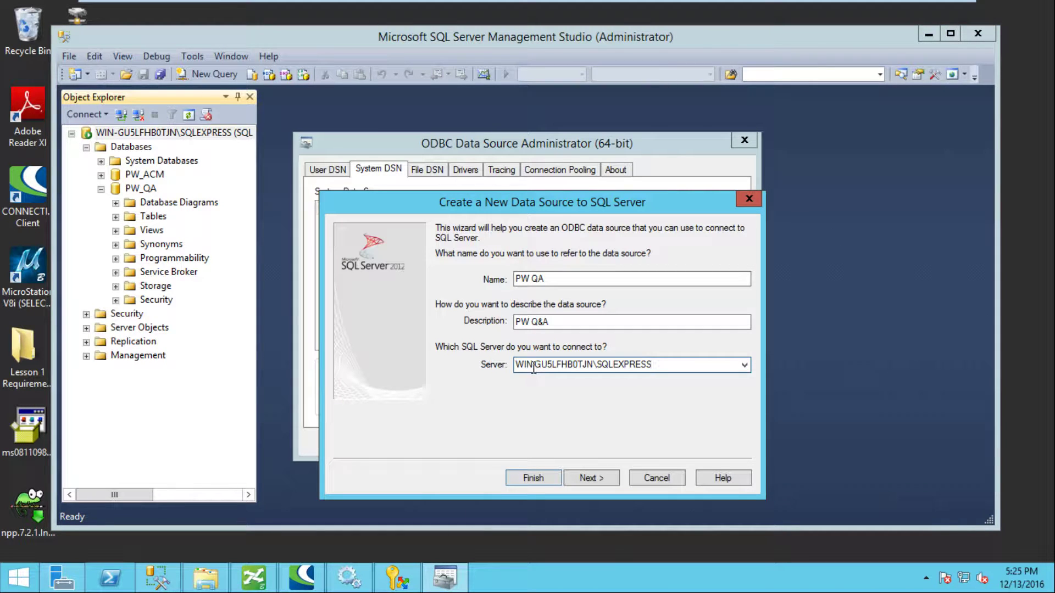
click(590, 478)
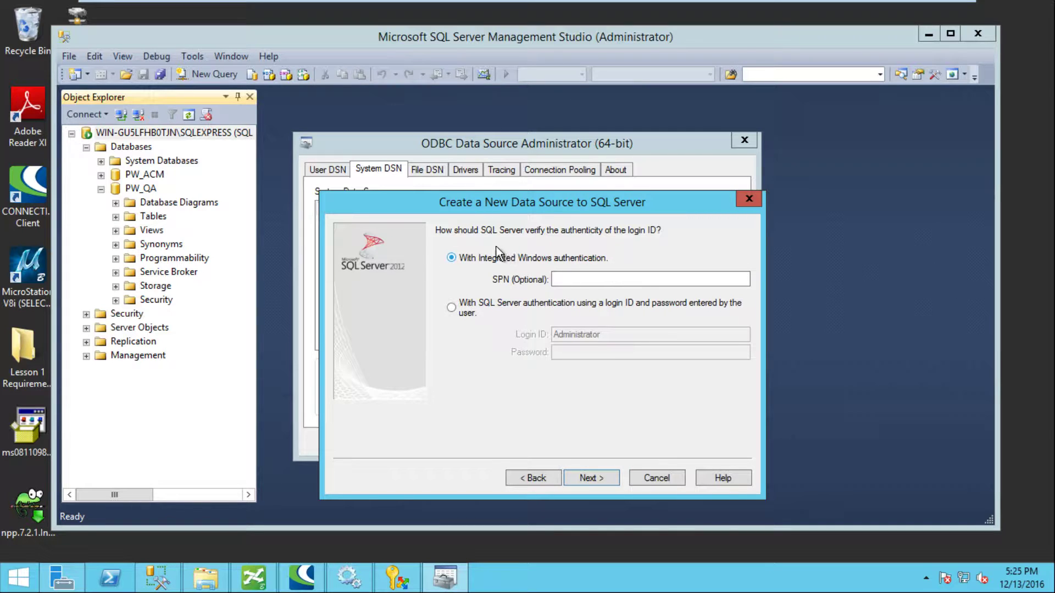
click(591, 476)
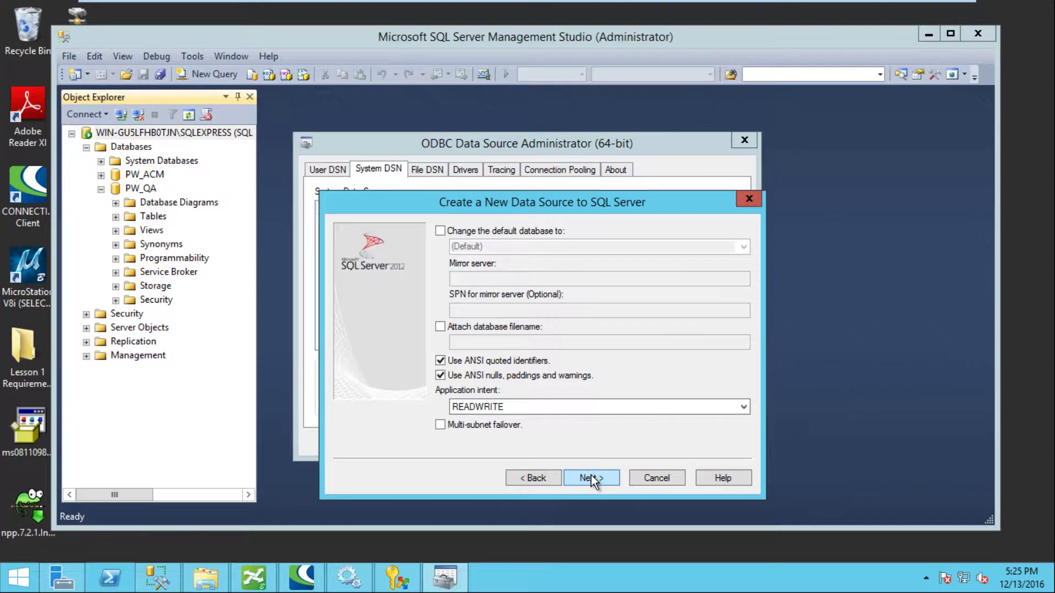
click(441, 231)
click(555, 246)
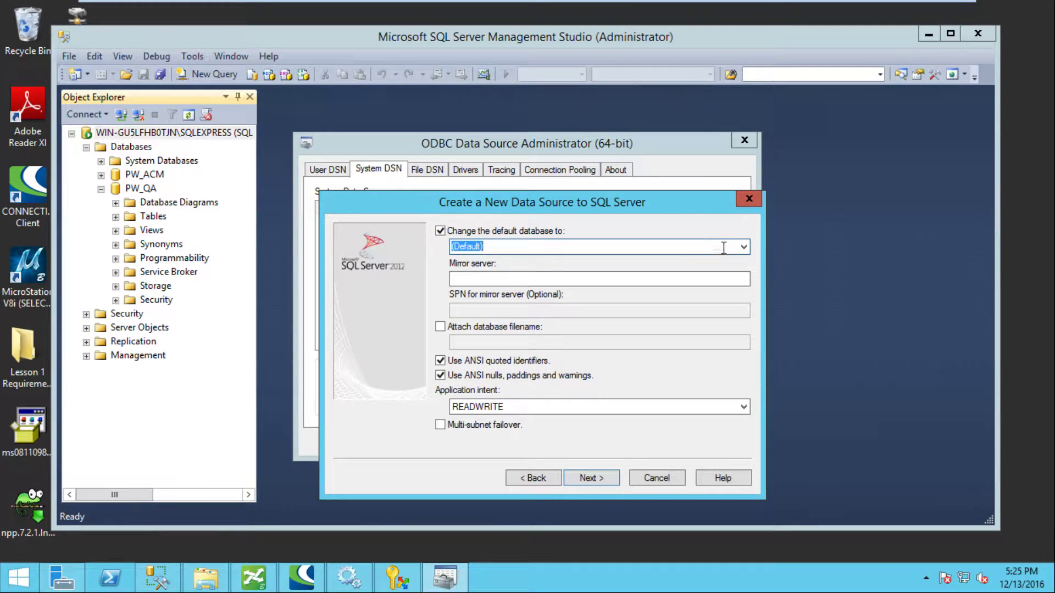
click(743, 247)
click(483, 301)
Step: Finish the PW QA data source and confirm a successful connection test
click(589, 478)
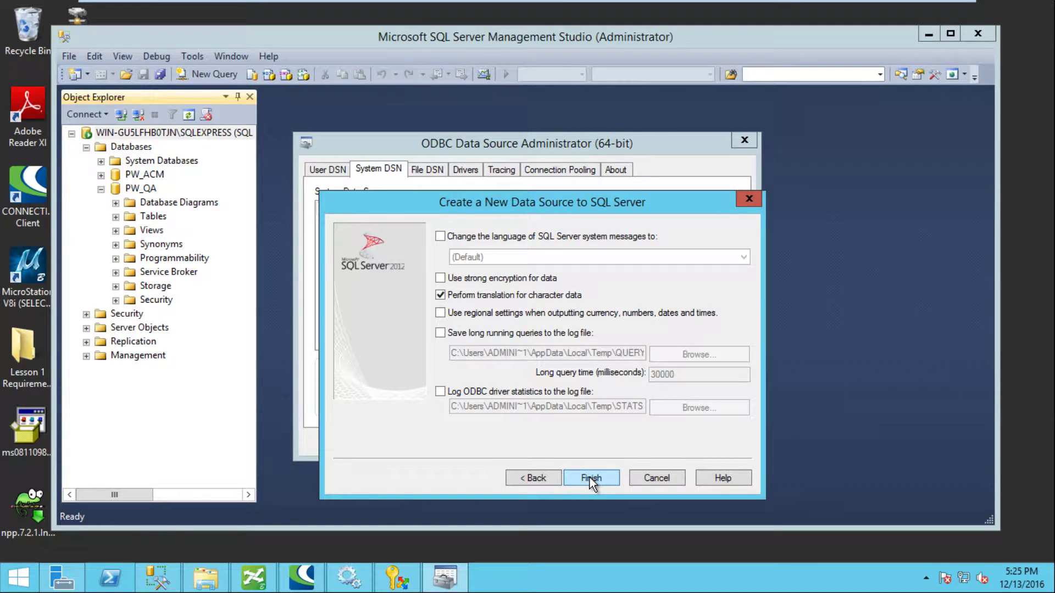
click(589, 477)
click(502, 477)
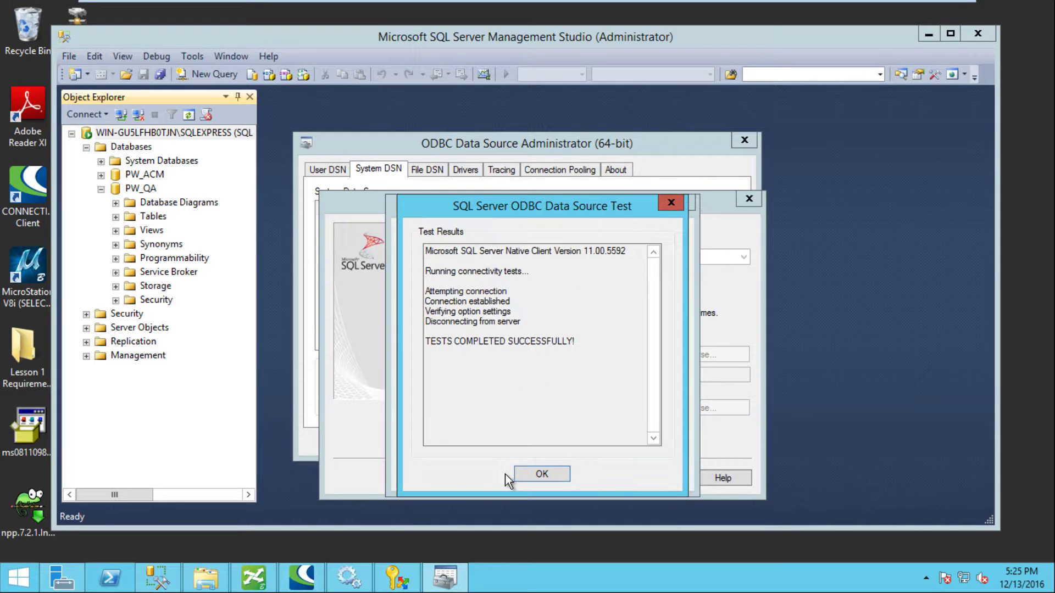
click(541, 475)
click(589, 477)
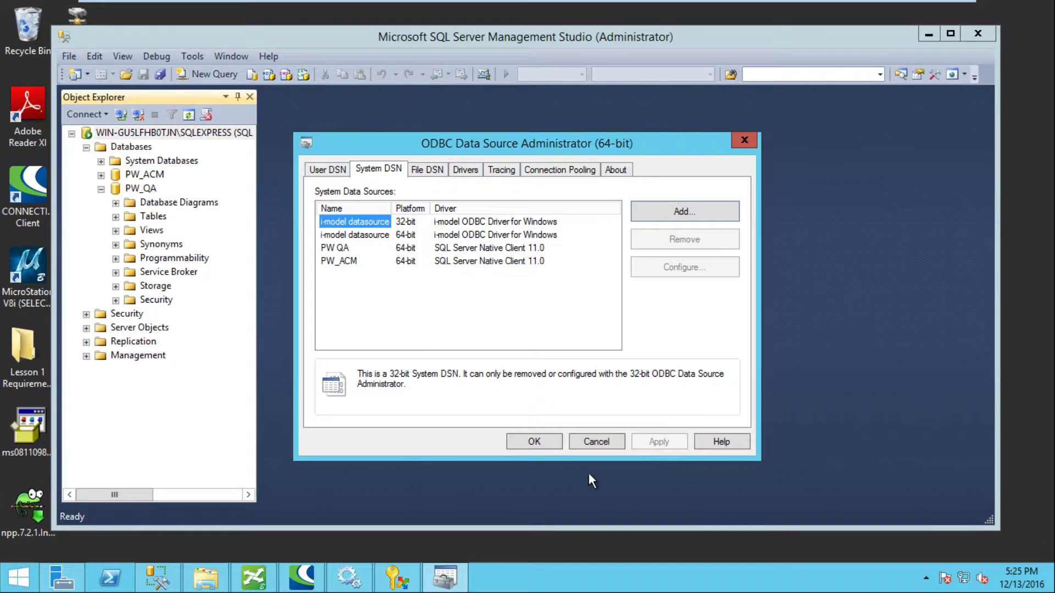
Step: Close ODBC, launch ProjectWise Administrator, and choose New Datasource on the Datasources node
click(534, 441)
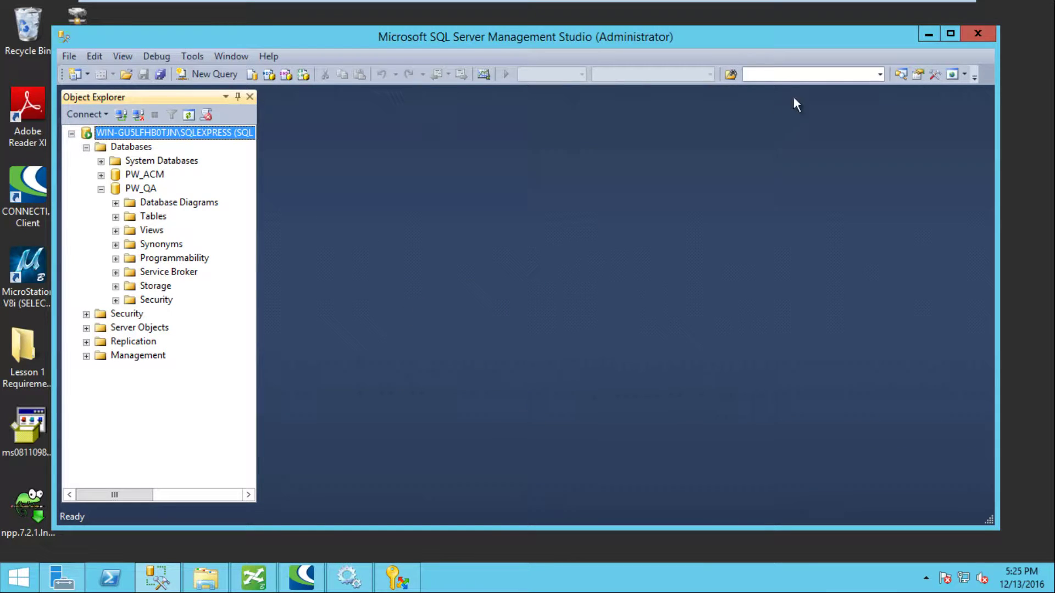
click(928, 35)
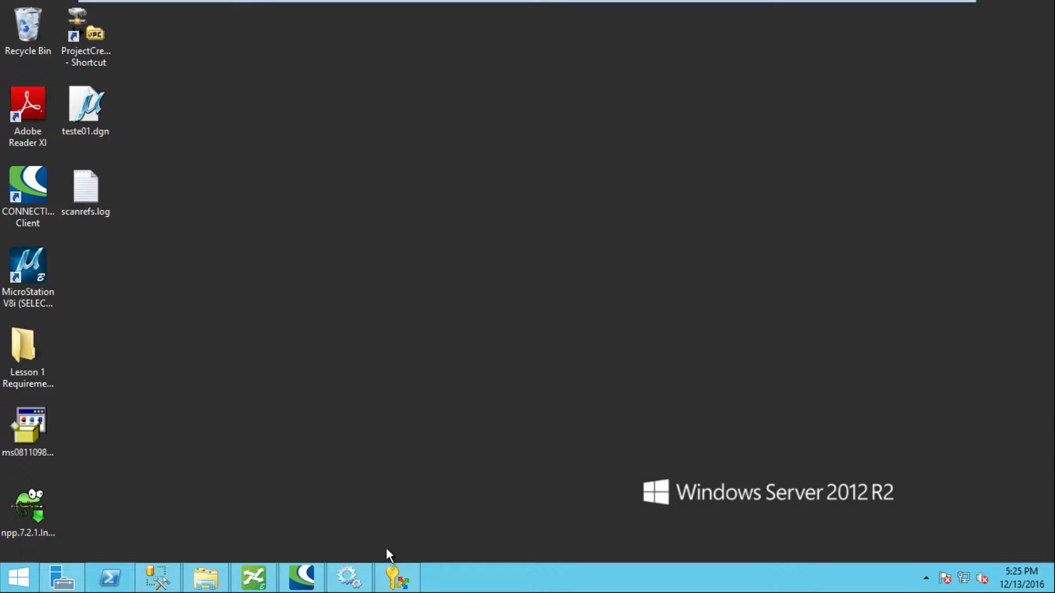
click(397, 577)
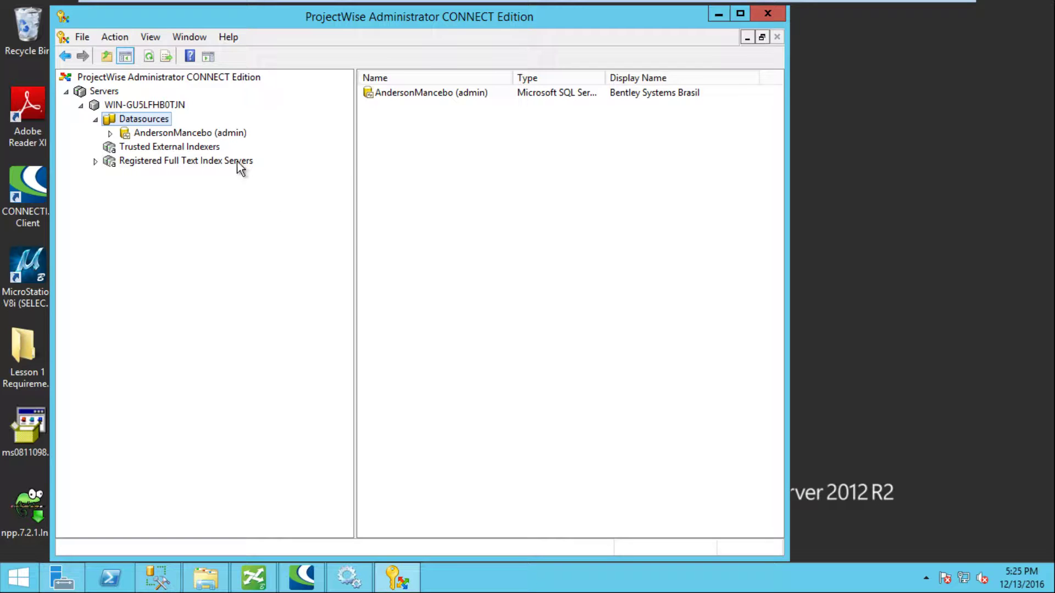
right_click(142, 118)
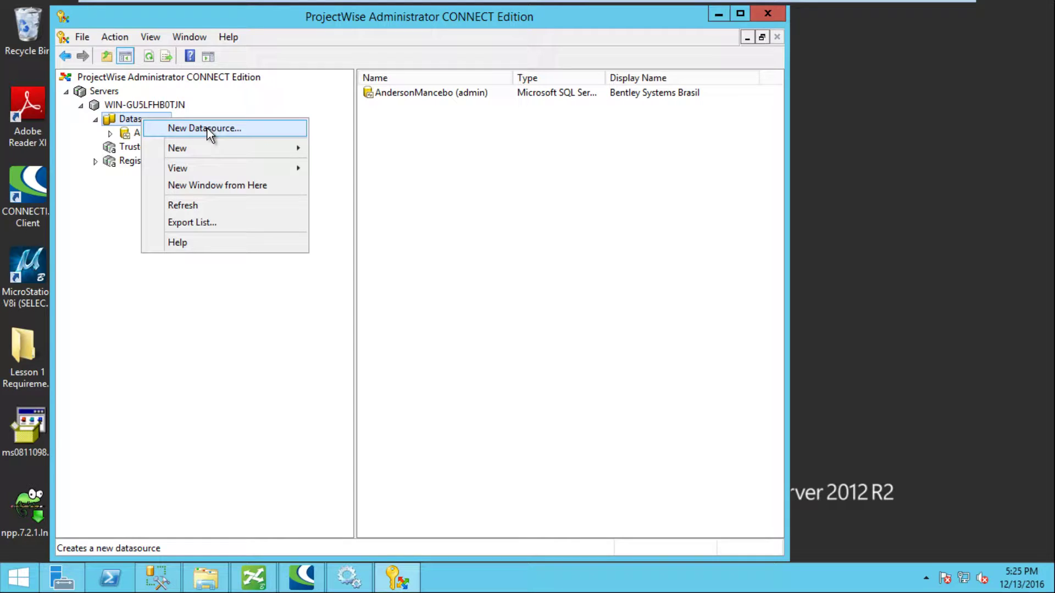
click(210, 129)
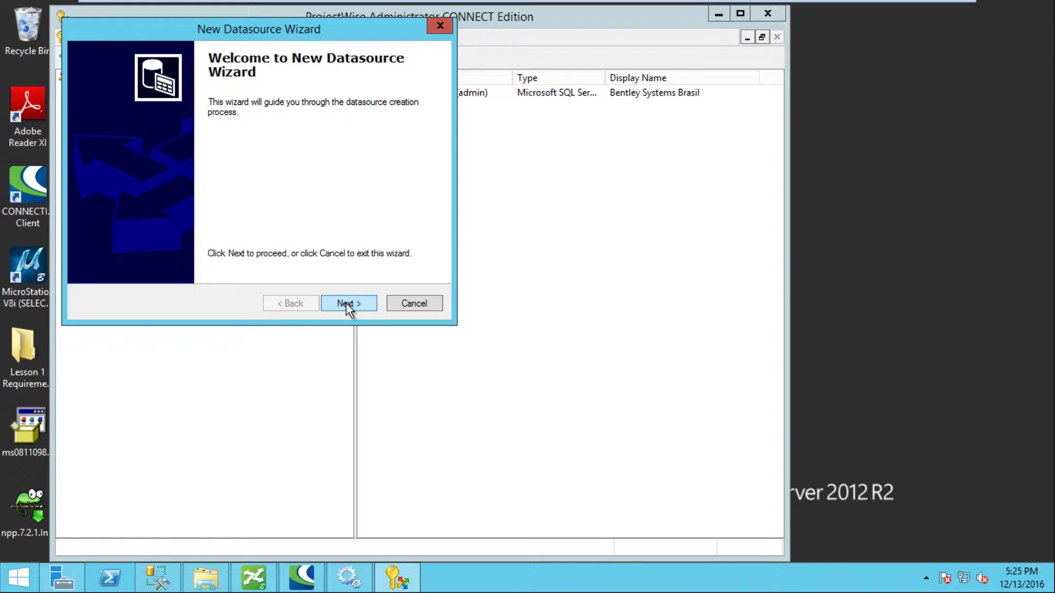
Step: Name the new datasource PW QA with display name PW Q&A
click(346, 304)
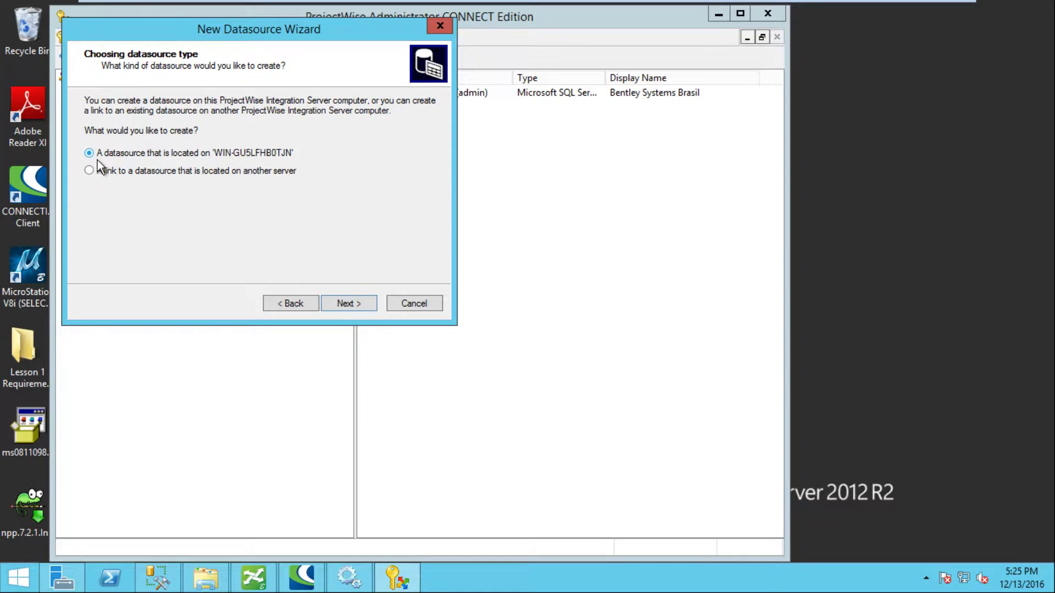
click(351, 304)
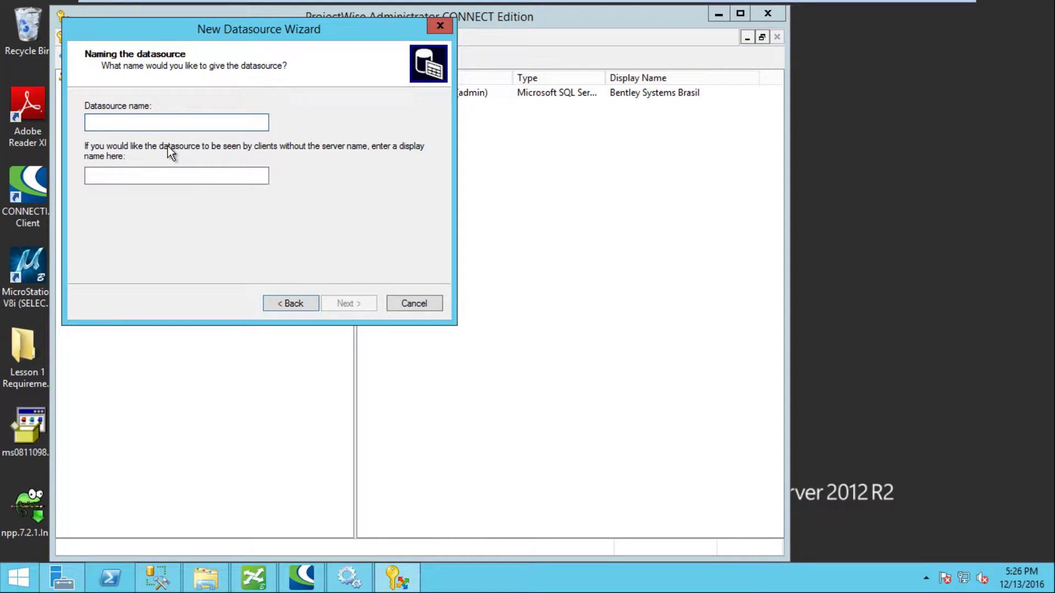
text(PW)
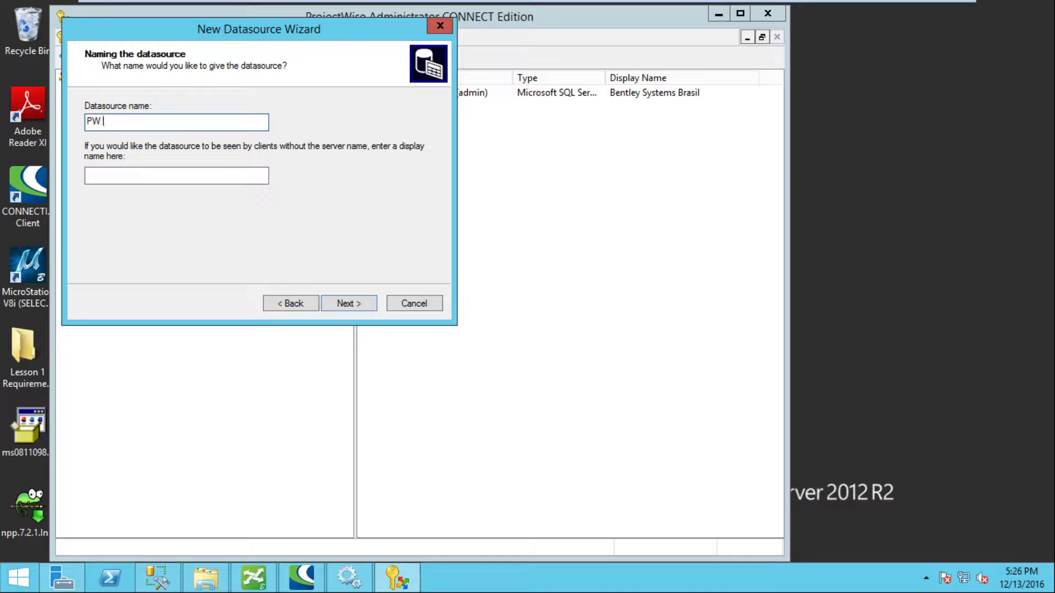
text( Q)
key(BackSpace)
text(QA)
click(90, 175)
text(P)
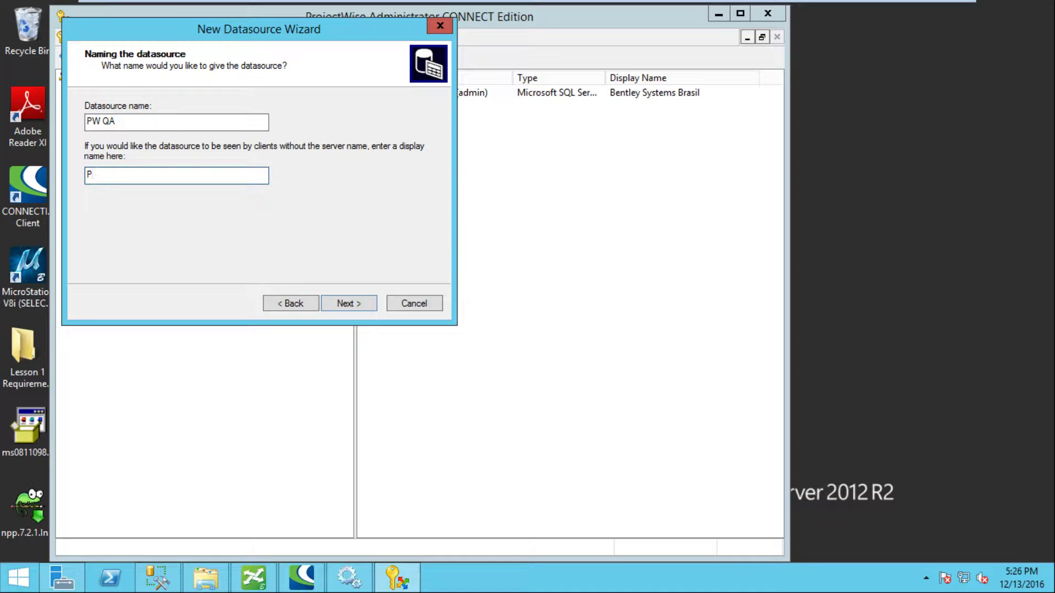
text(W Q&A)
Step: Select PW QA as the ODBC datasource and continue to the database user step
click(337, 300)
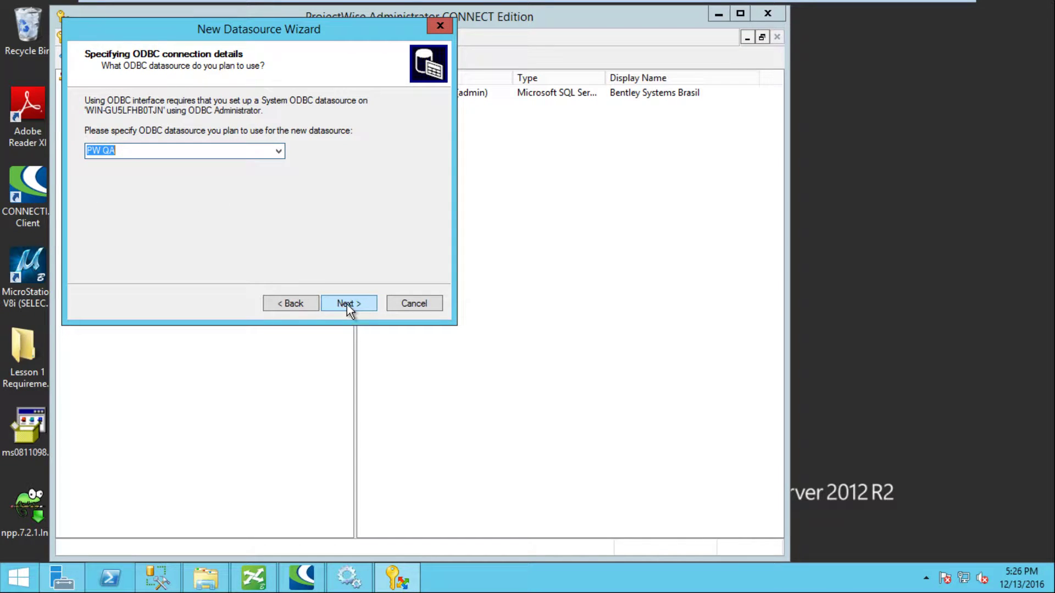
click(279, 153)
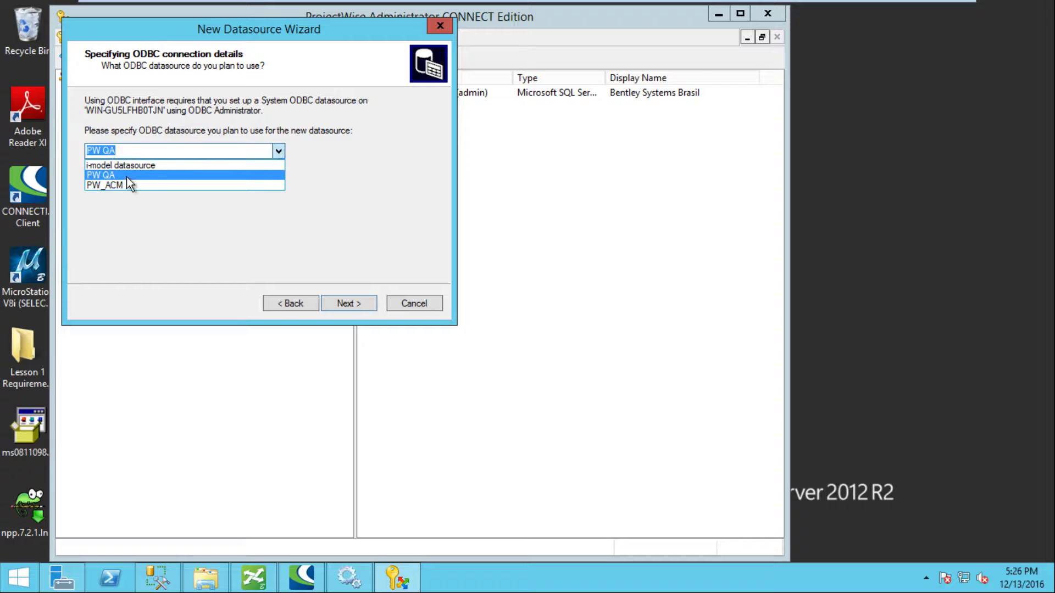
click(109, 176)
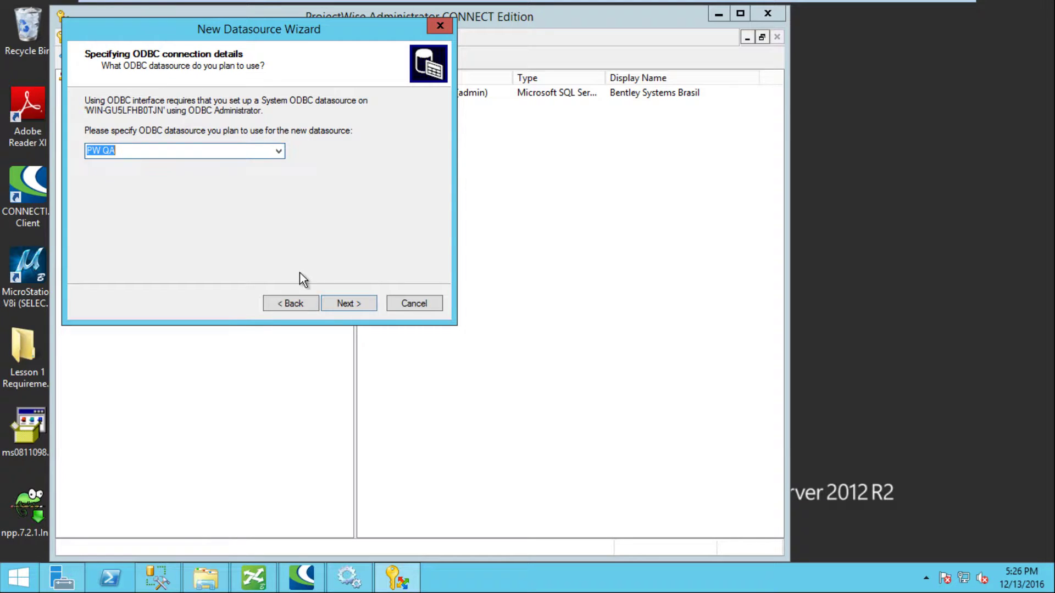
click(342, 298)
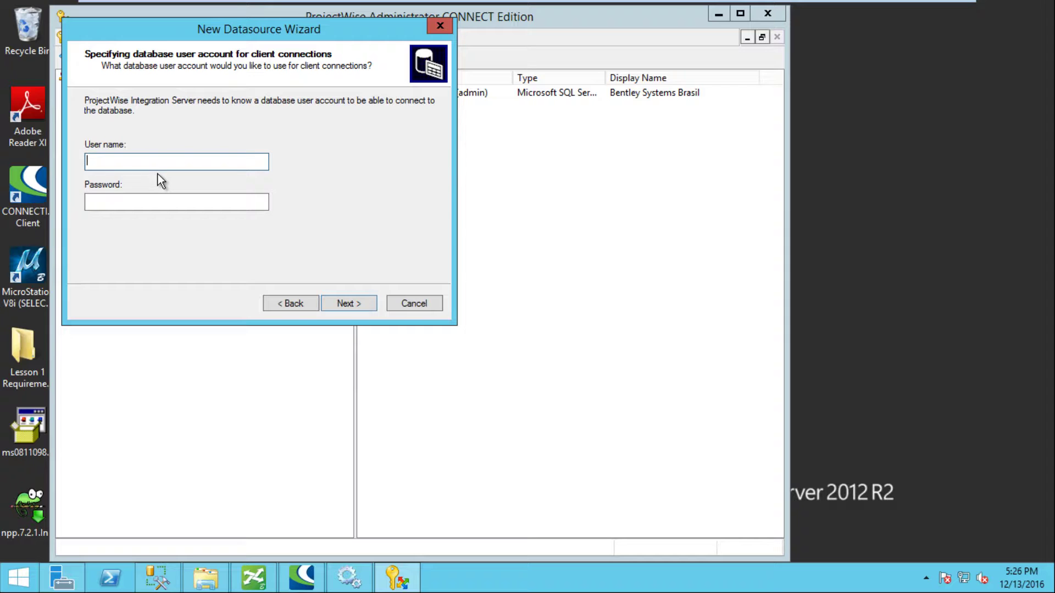
Step: Enter the database login user name and password
text(Administrator)
key(Tab)
text(a)
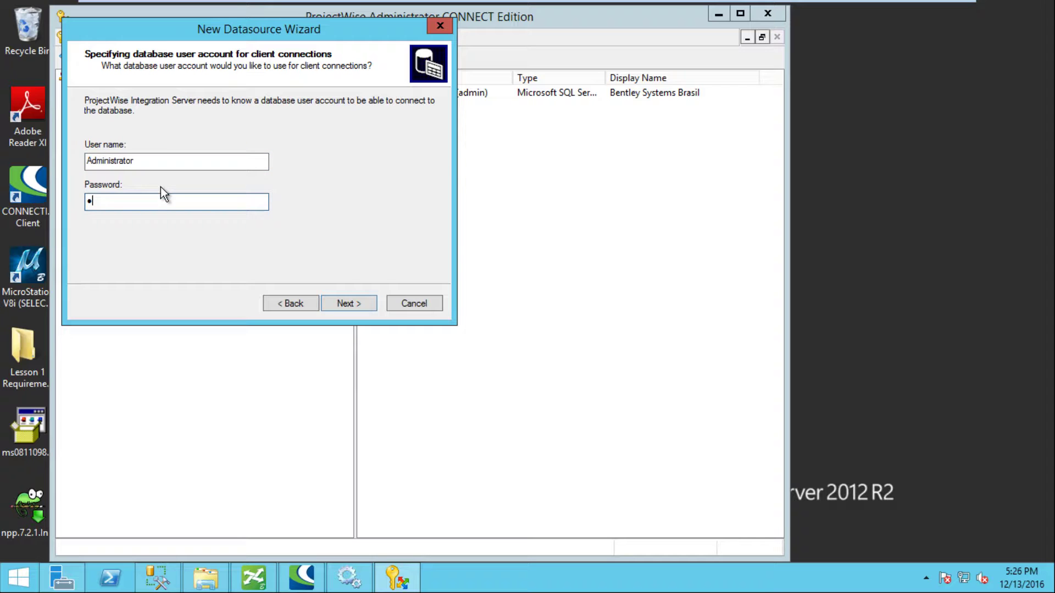
key(BackSpace)
text(password1234)
click(339, 302)
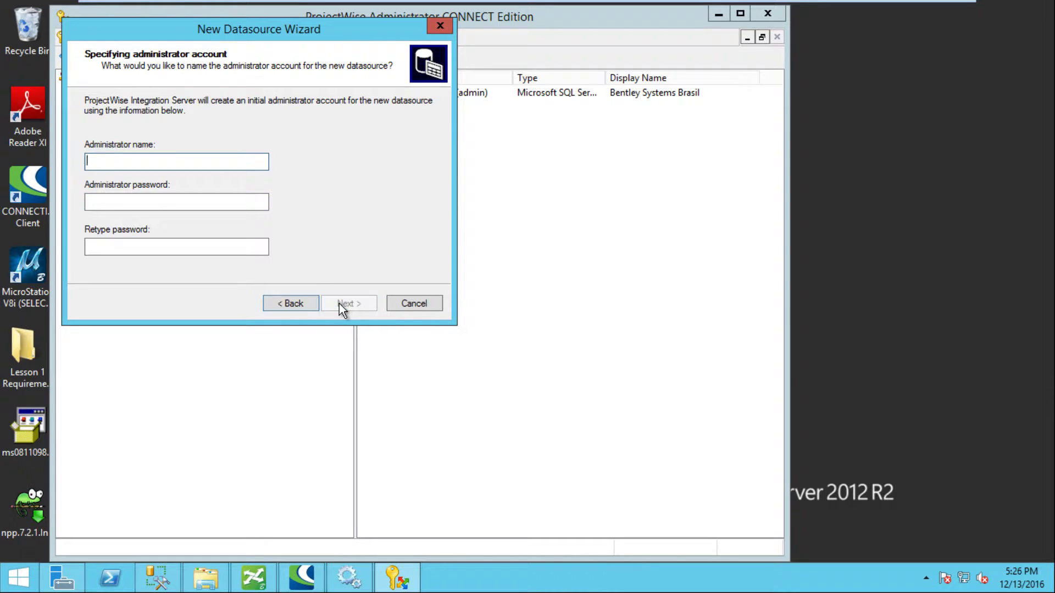
Step: Set the datasource administrator name and password, entered twice, reaching the final page
text(admin)
key(Tab)
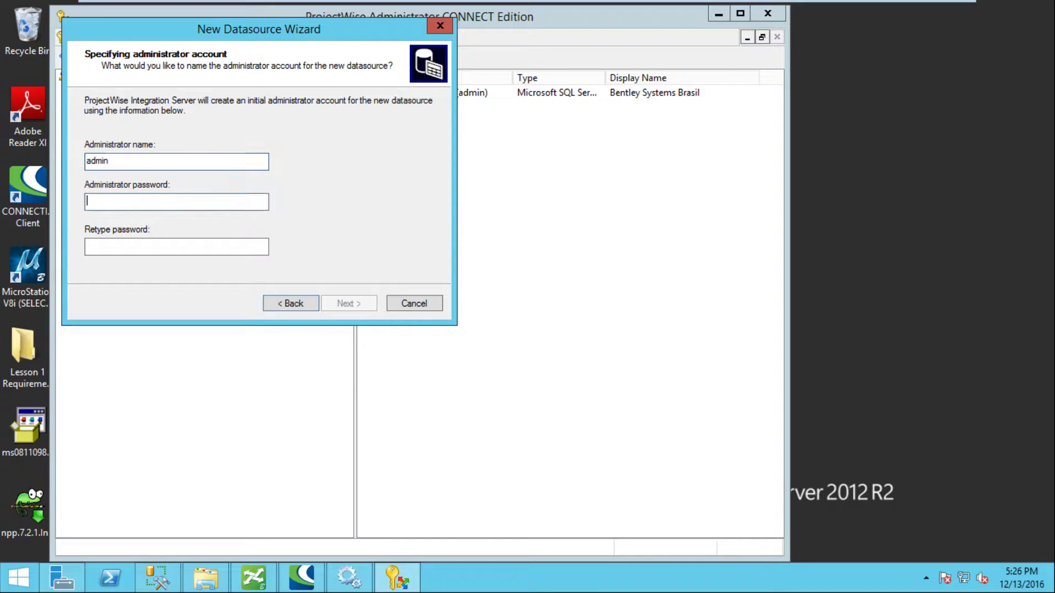
text(admin)
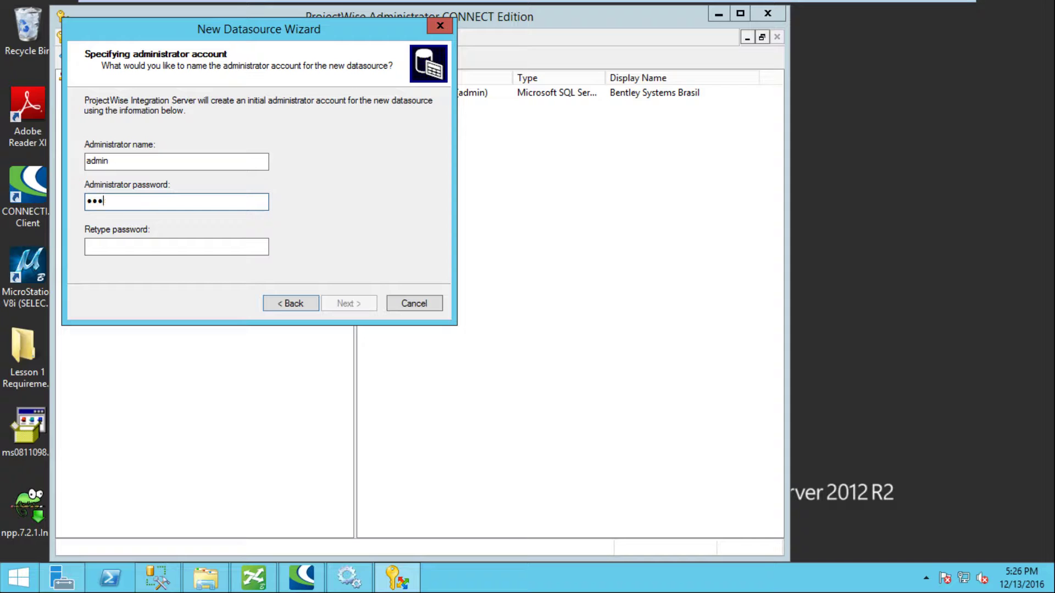
key(Tab)
text(admi)
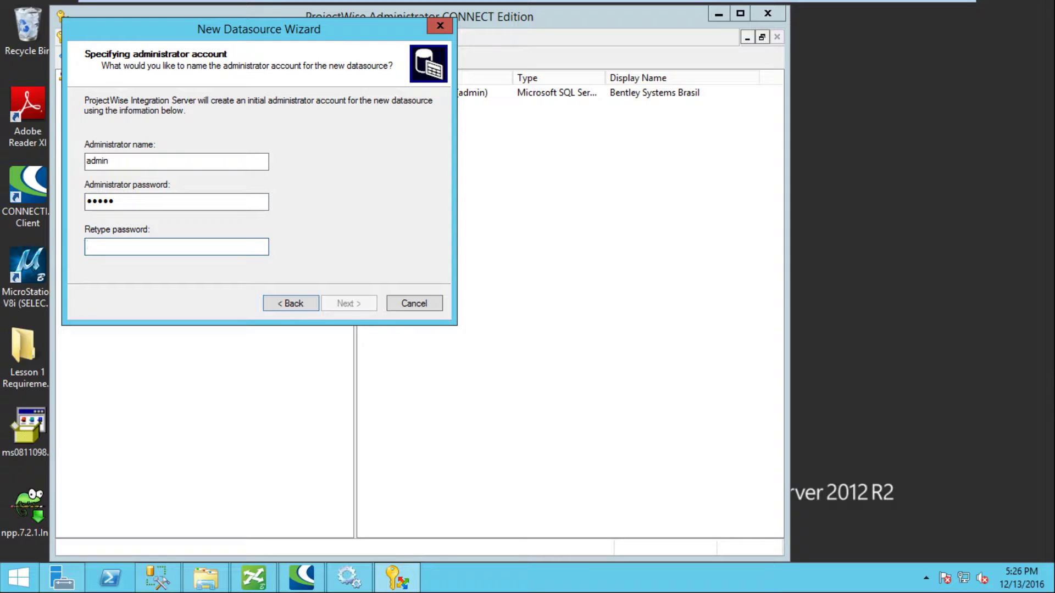
text(n)
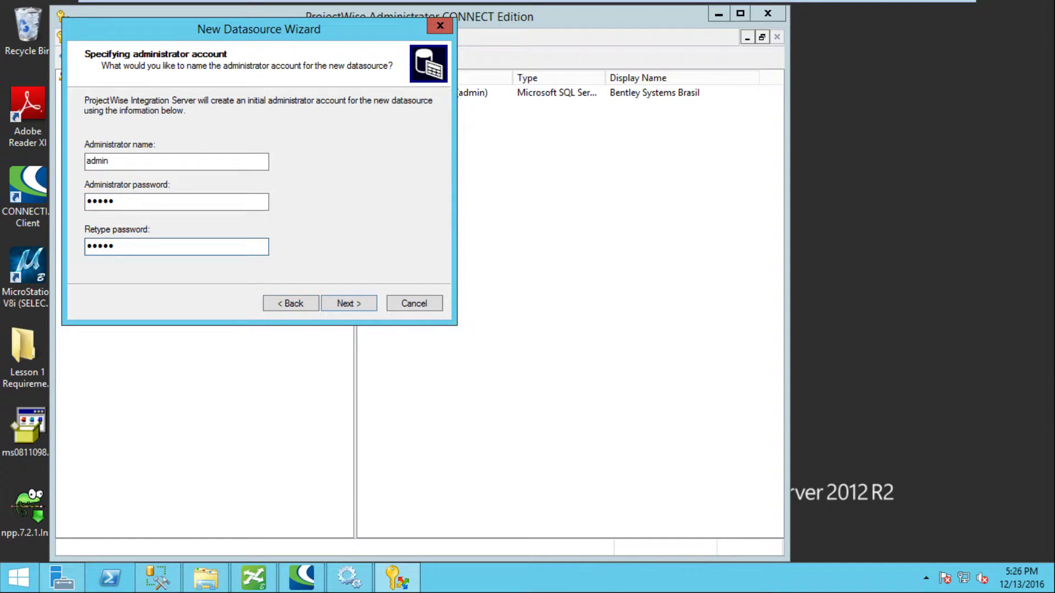
click(340, 301)
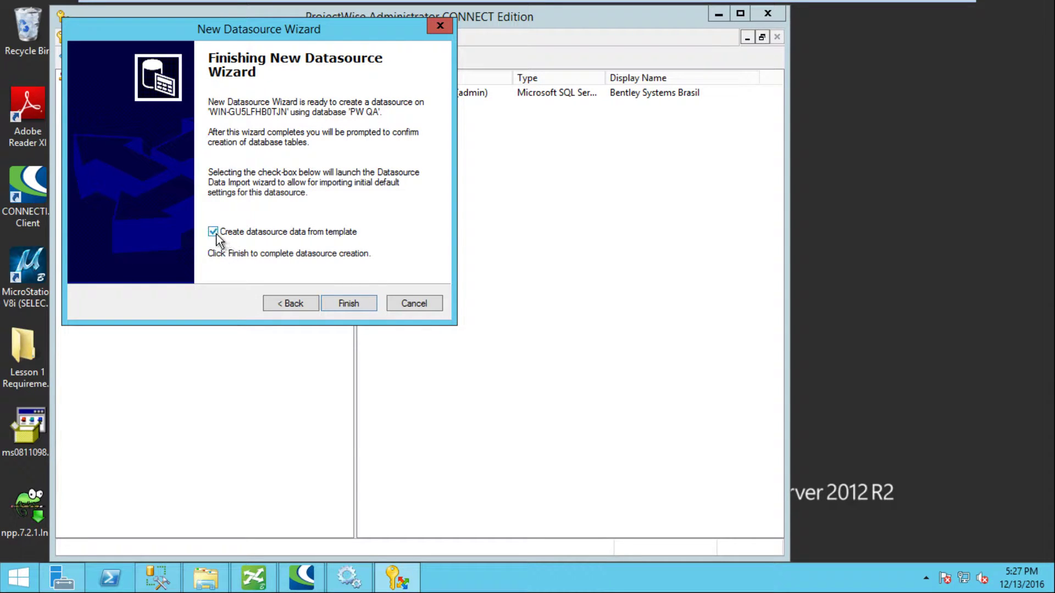
Step: Create PW QA without template data and browse its workflows and environments
click(213, 232)
click(344, 302)
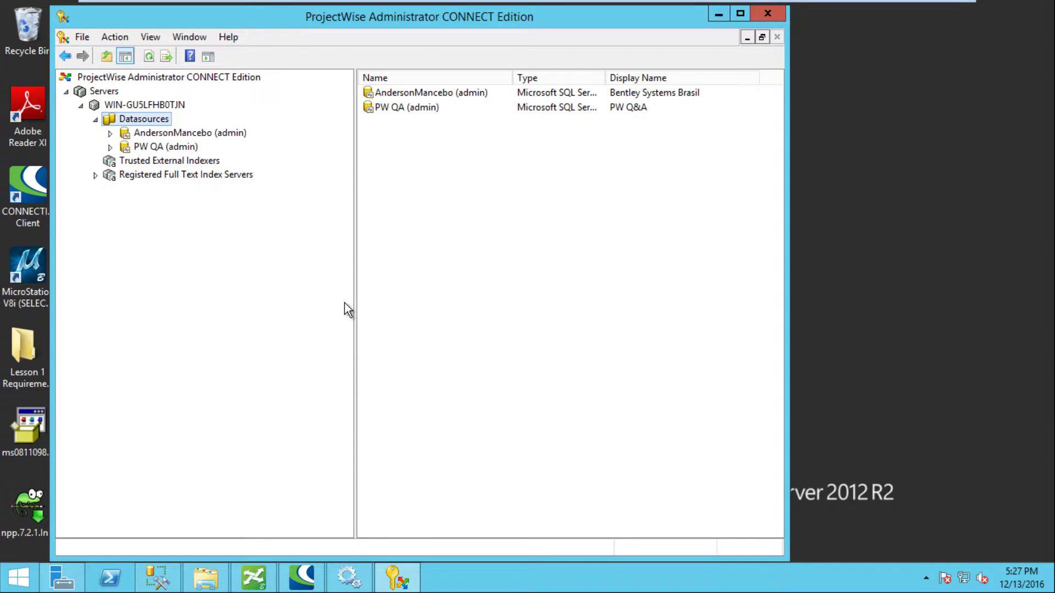
click(110, 147)
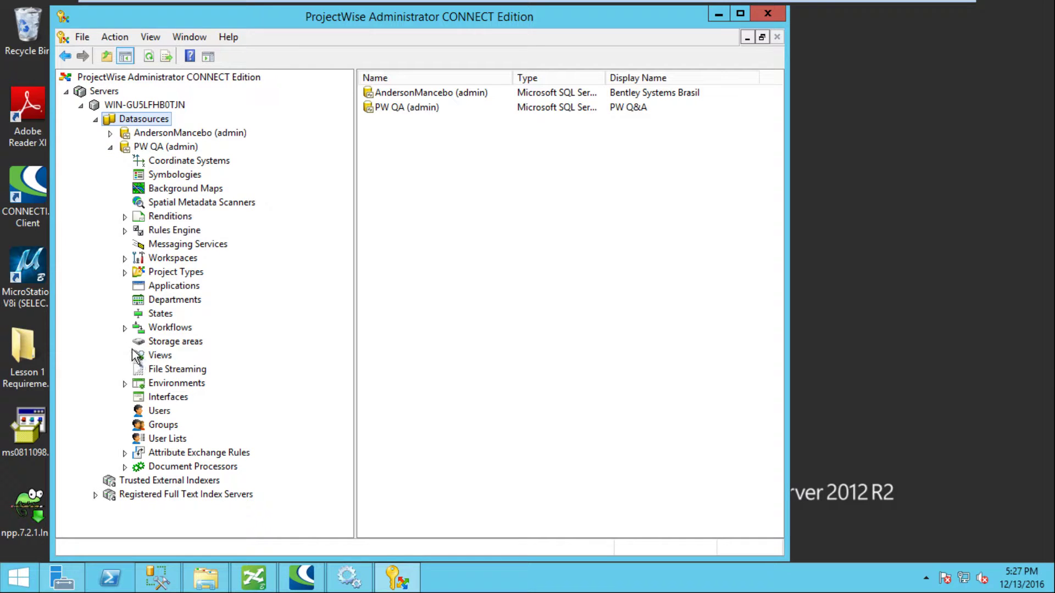
click(125, 328)
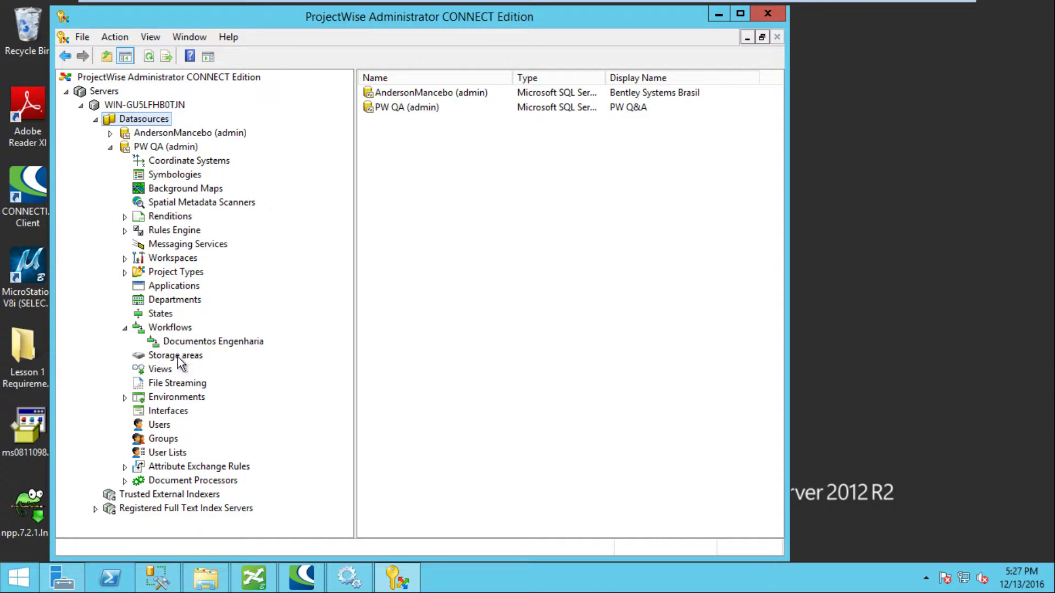
click(125, 398)
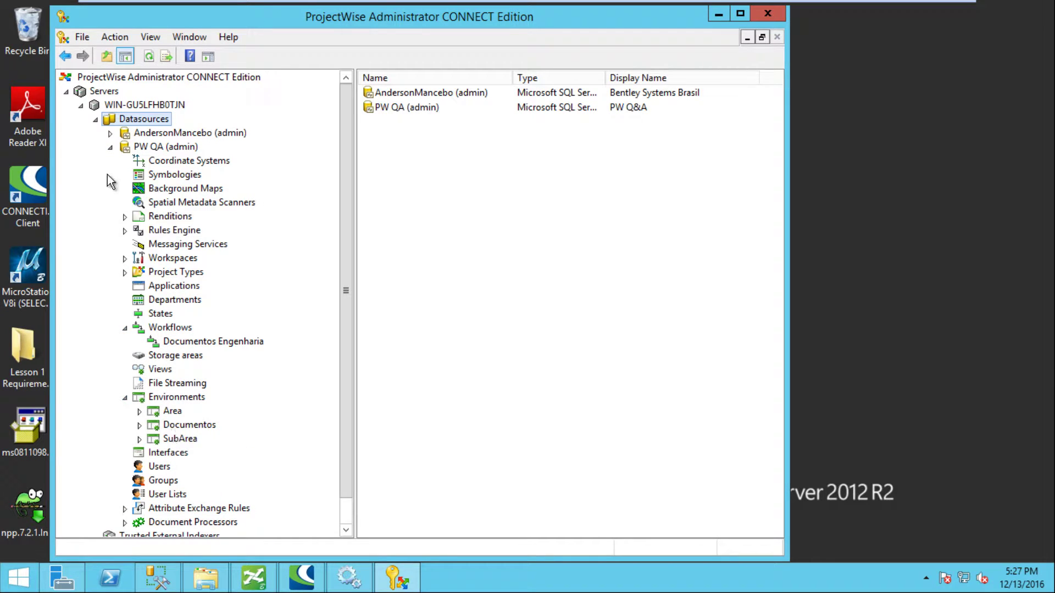
Step: Preview the Attributes tab of the other datasource's Documentos Default layout
click(110, 133)
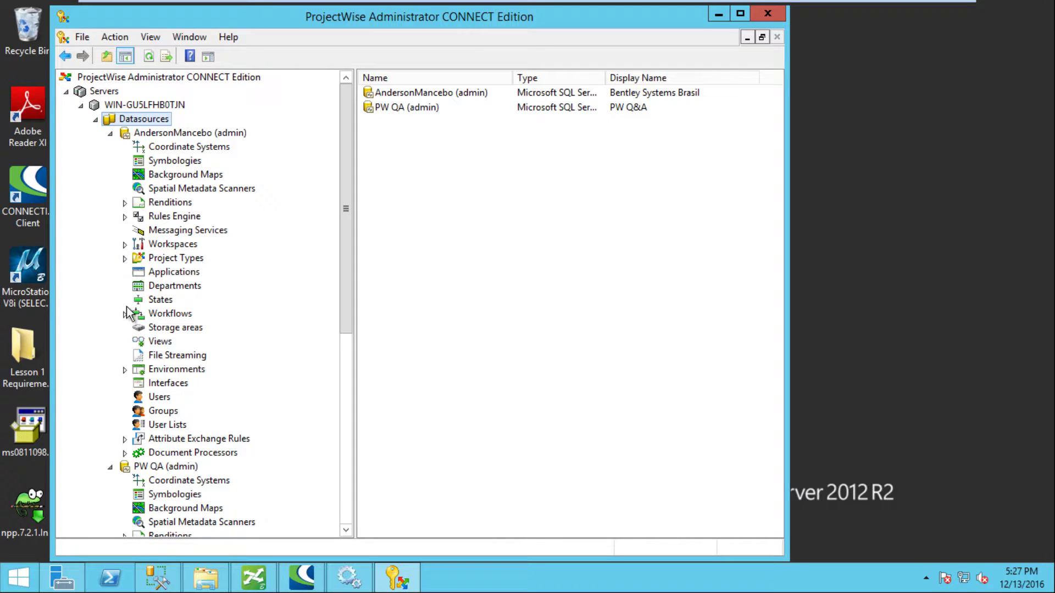
click(126, 370)
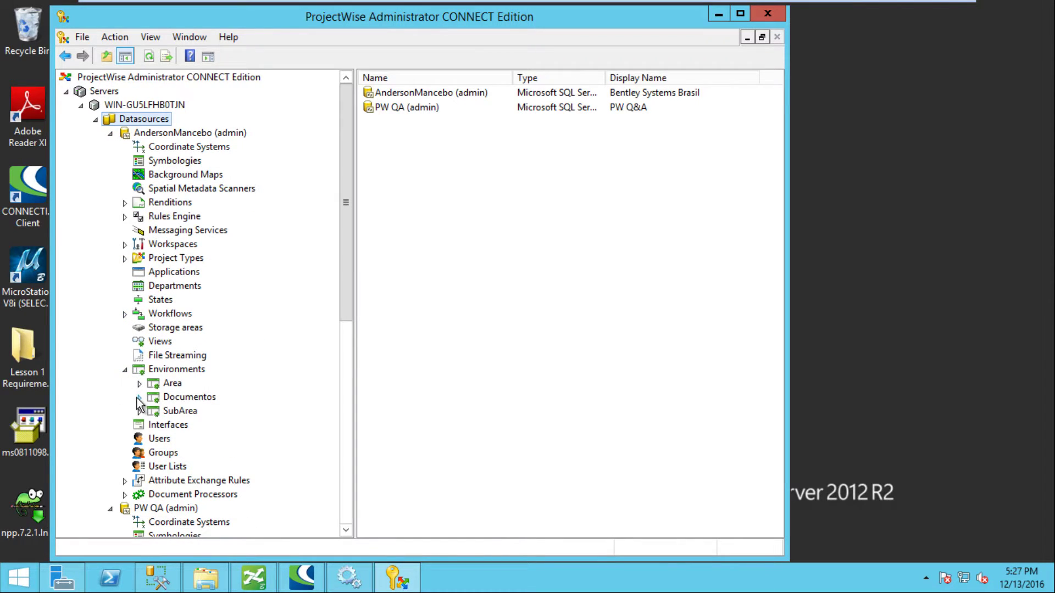
click(140, 398)
click(155, 426)
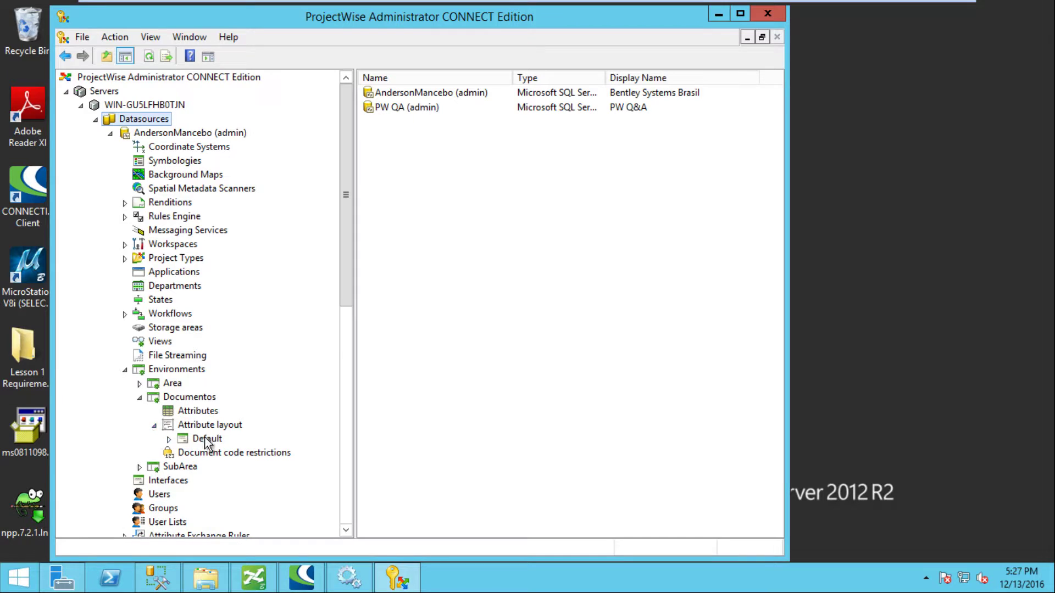
click(168, 439)
click(215, 454)
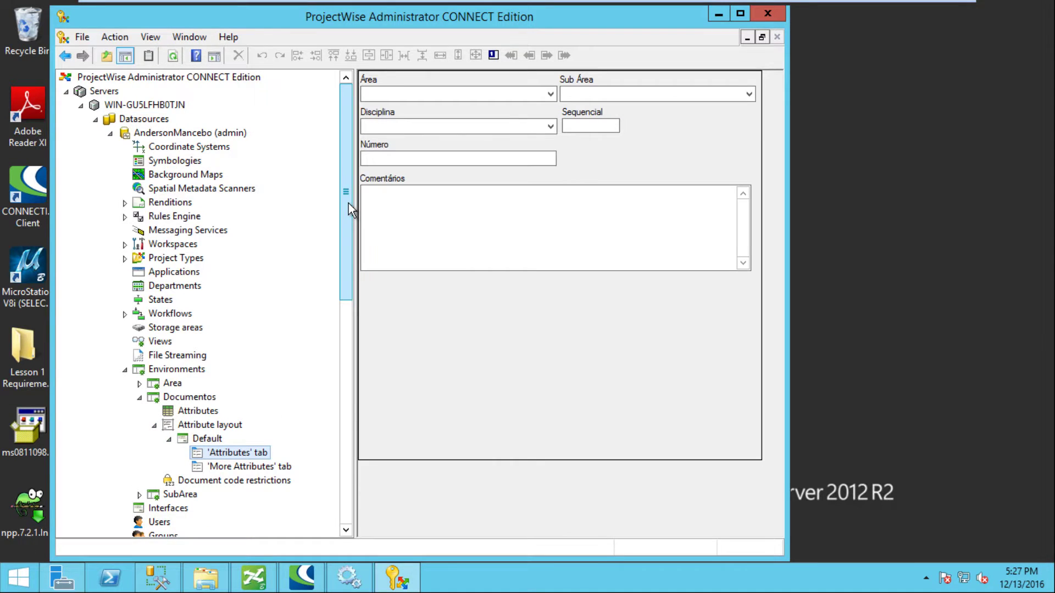
drag(348, 203, 354, 437)
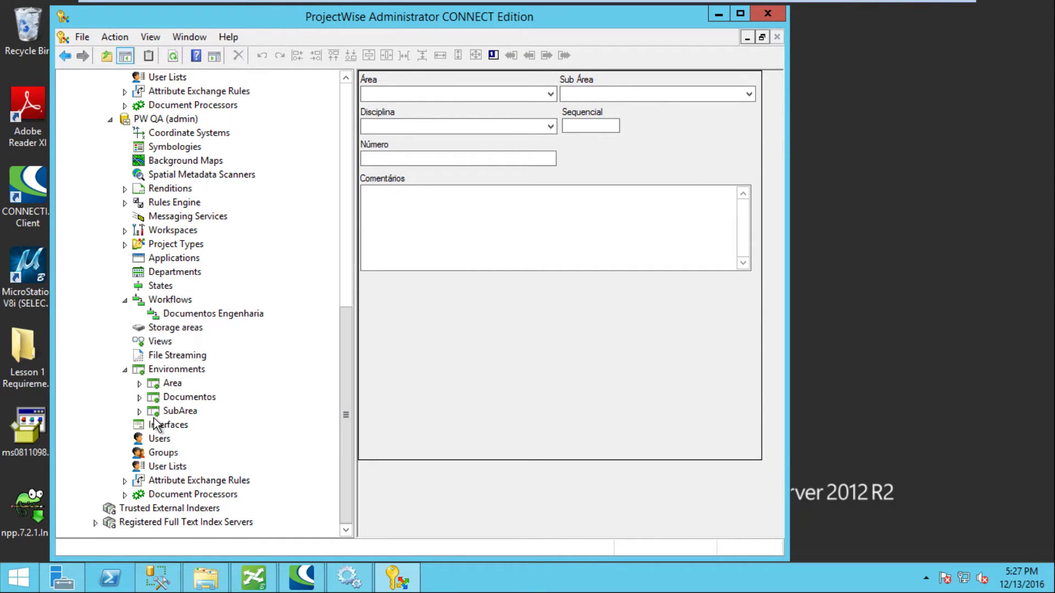
Step: Preview the Attributes tab of PW QA's Documentos Default layout for comparison
click(139, 398)
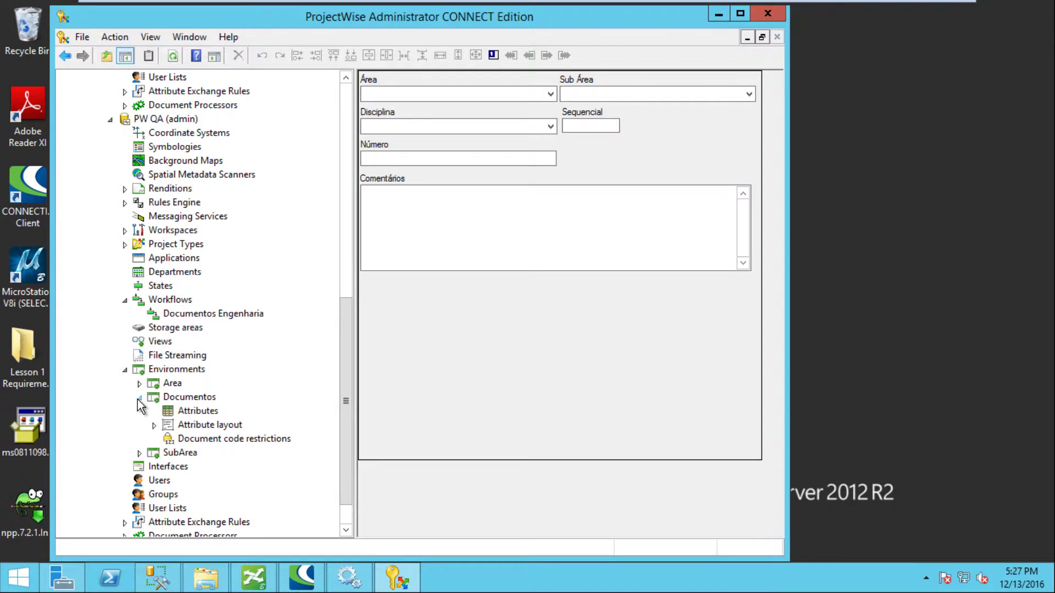
click(154, 425)
click(169, 439)
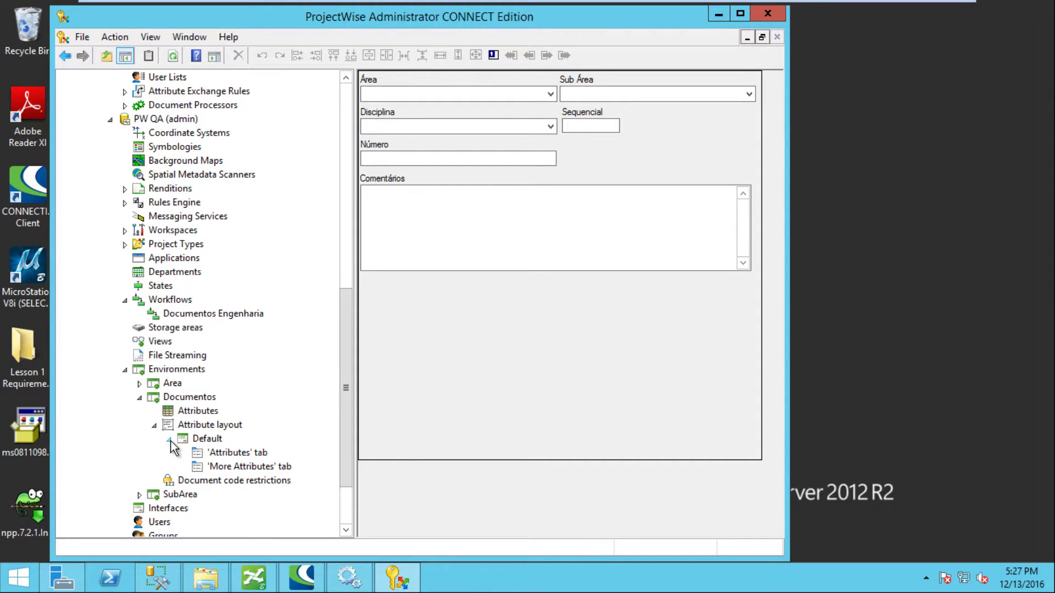
click(234, 454)
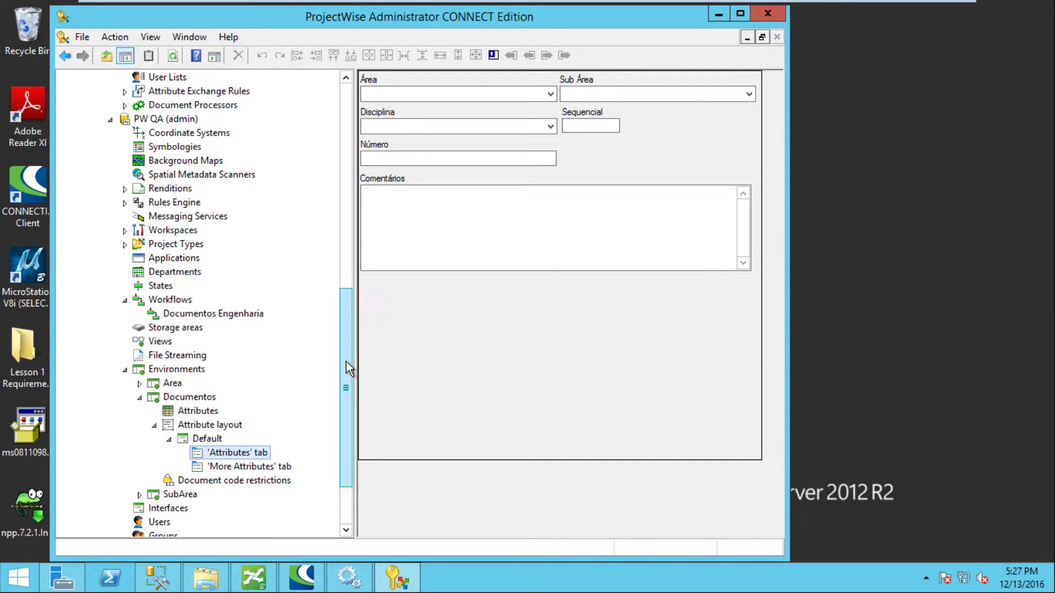
drag(346, 363, 342, 125)
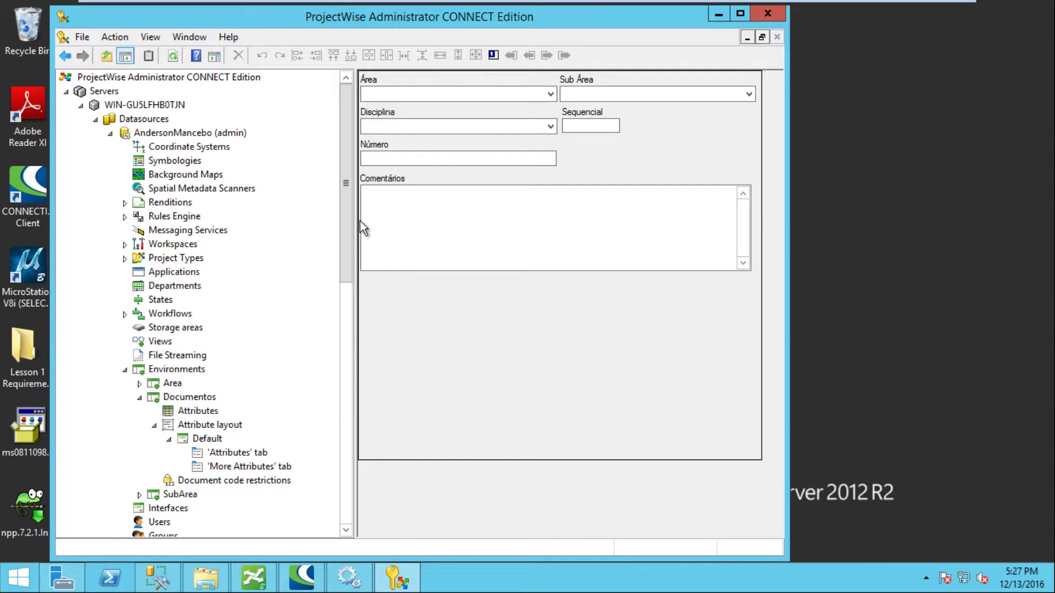
drag(346, 216, 378, 362)
Step: Collapse PW QA and show the other datasource's storage area at C:\Storages\PW_ACM
click(111, 301)
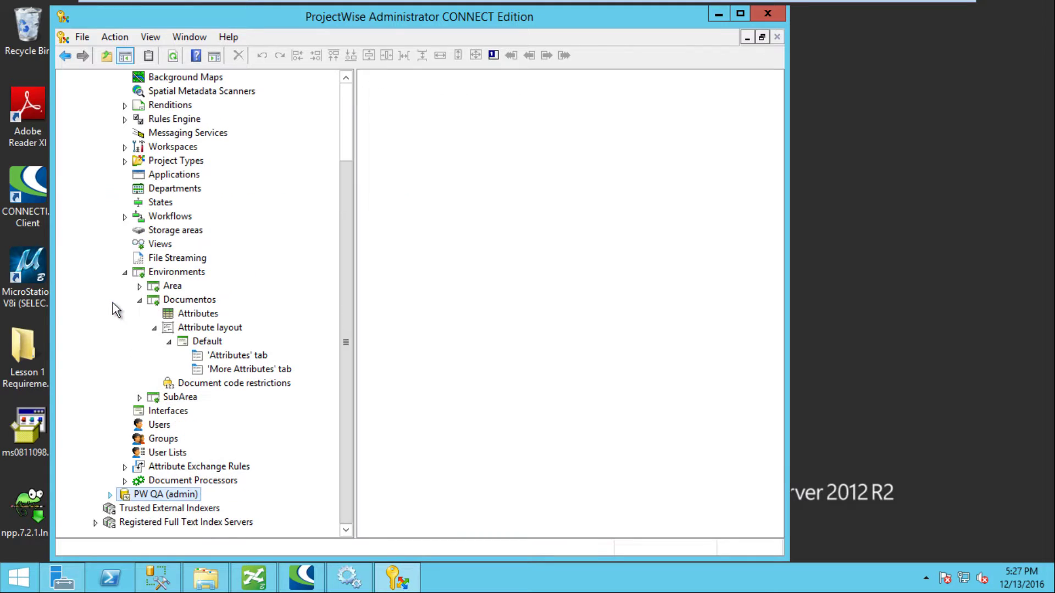
drag(344, 300, 340, 211)
click(175, 329)
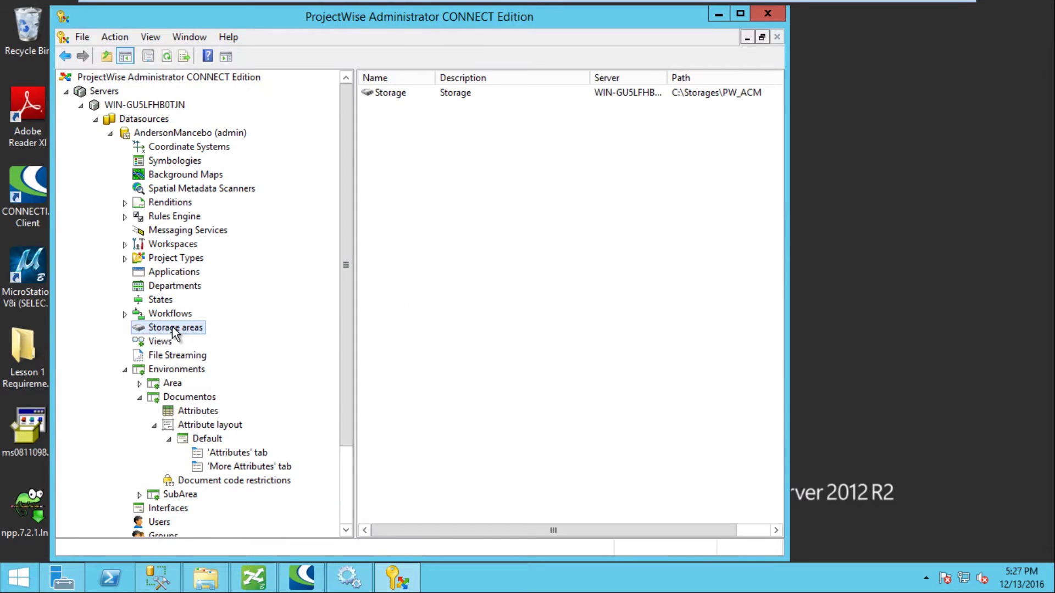
Step: Collapse the original datasource's node so its top-level categories list instead of the Storage area
click(709, 95)
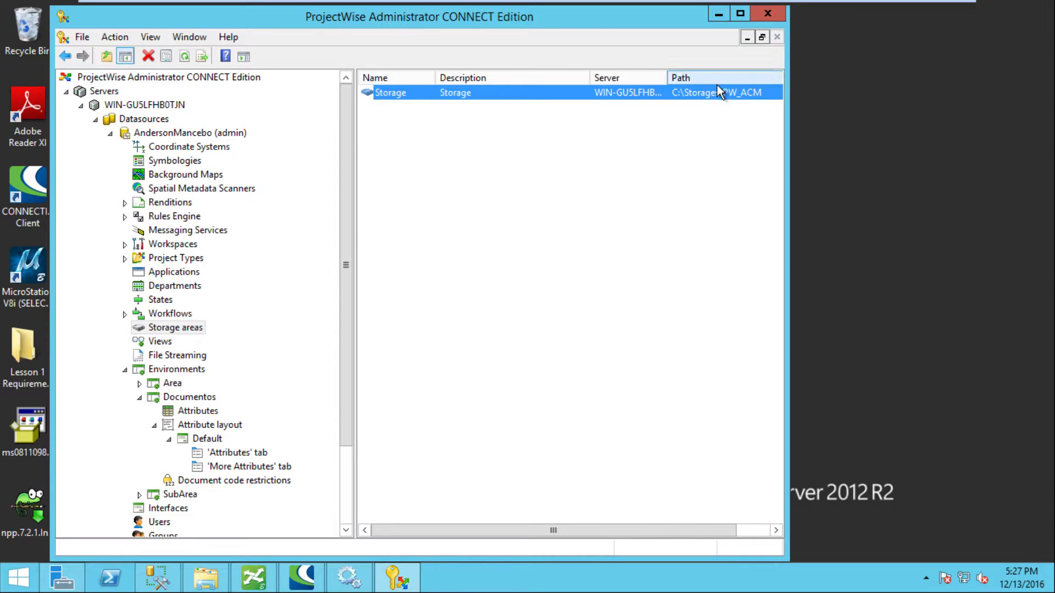
drag(344, 213, 341, 341)
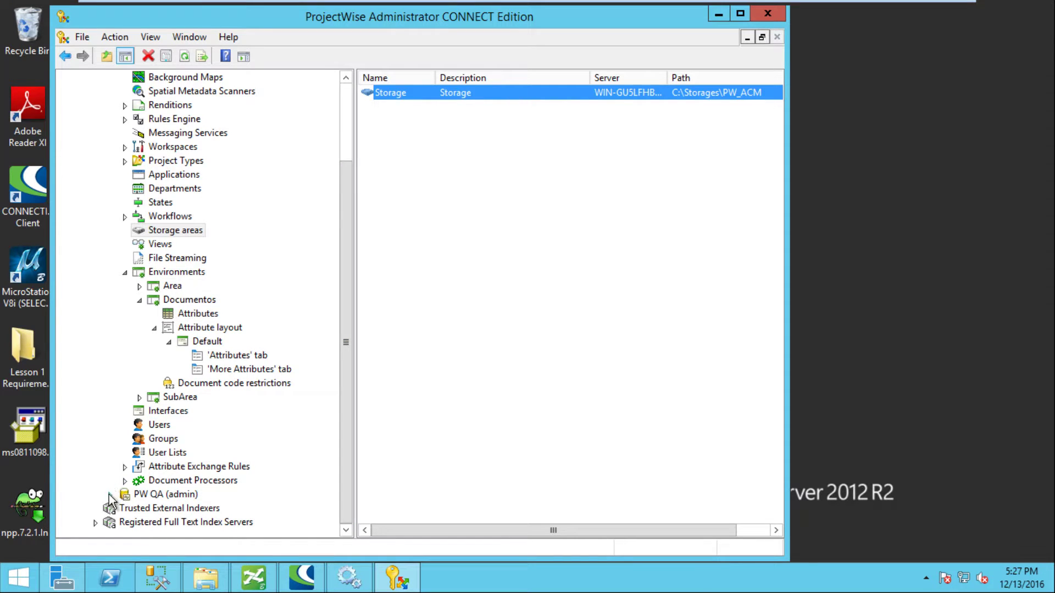
drag(345, 344, 335, 178)
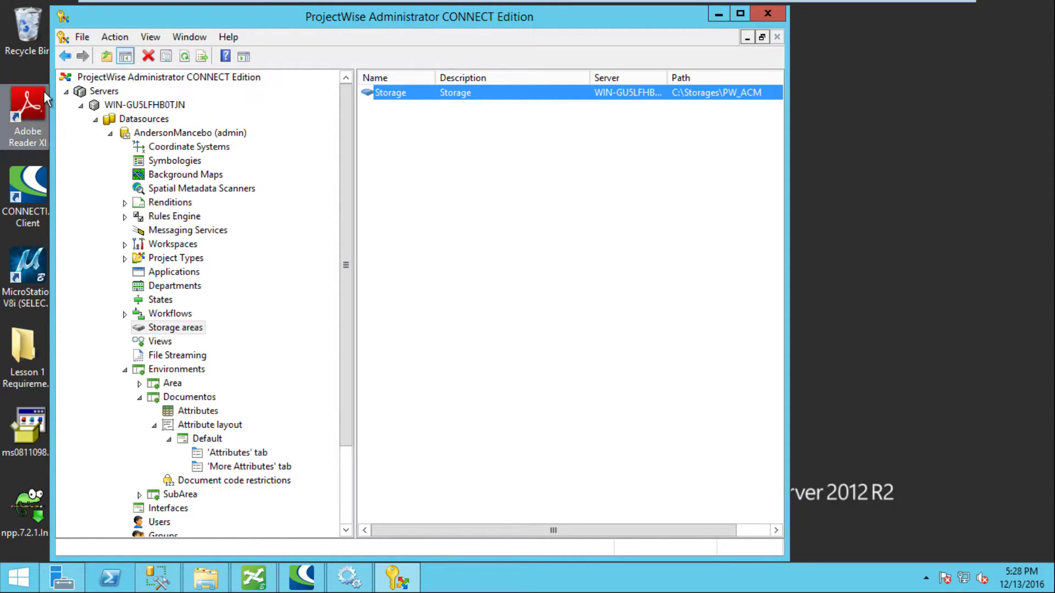
click(112, 134)
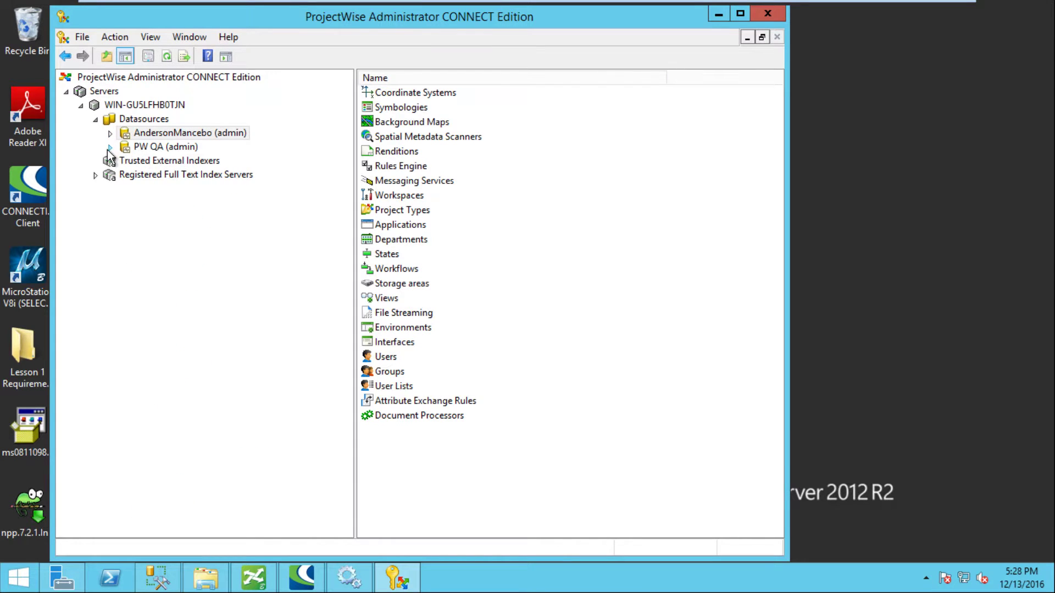
Step: Change PW QA's Storage path from C:\Storages\PW_ACM to C:\Storages\PW_QA and accept the warning
click(110, 147)
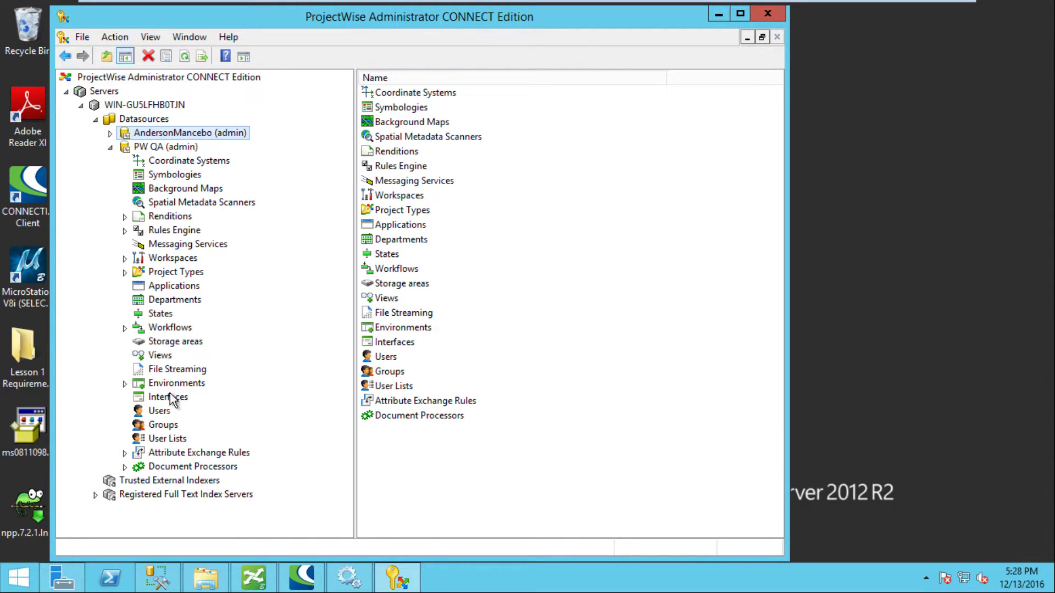
click(161, 342)
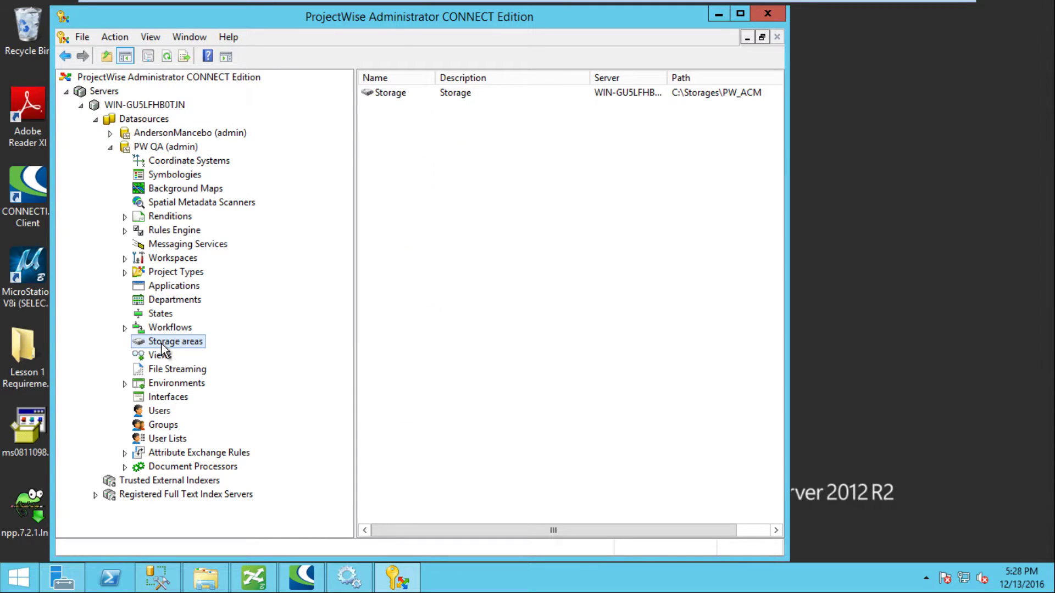
click(708, 92)
double_click(706, 92)
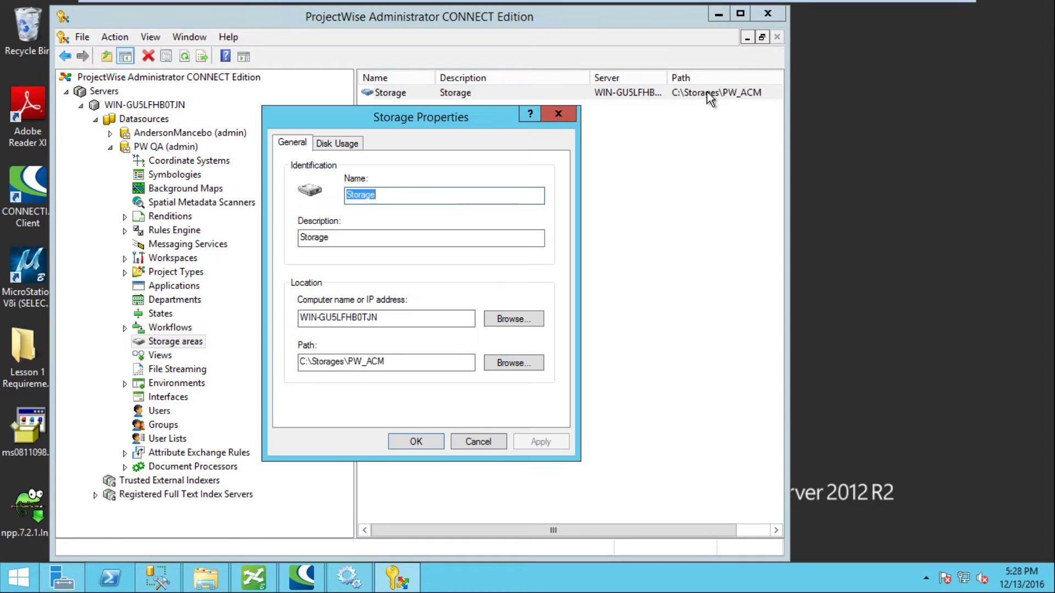
click(397, 362)
key(BackSpace)
key(BackSpace)
key(BackSpace)
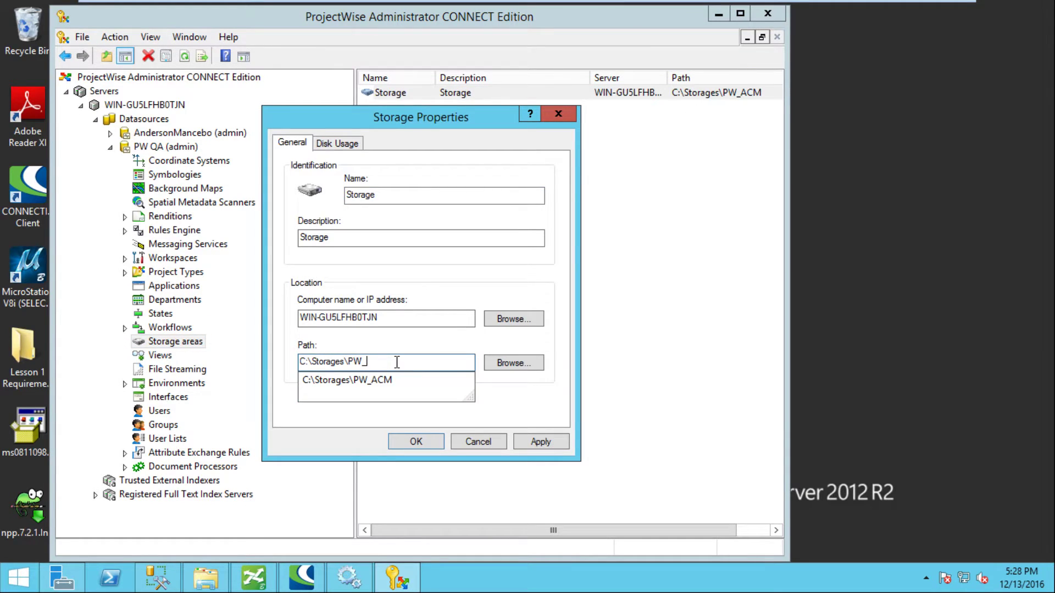
text(QA)
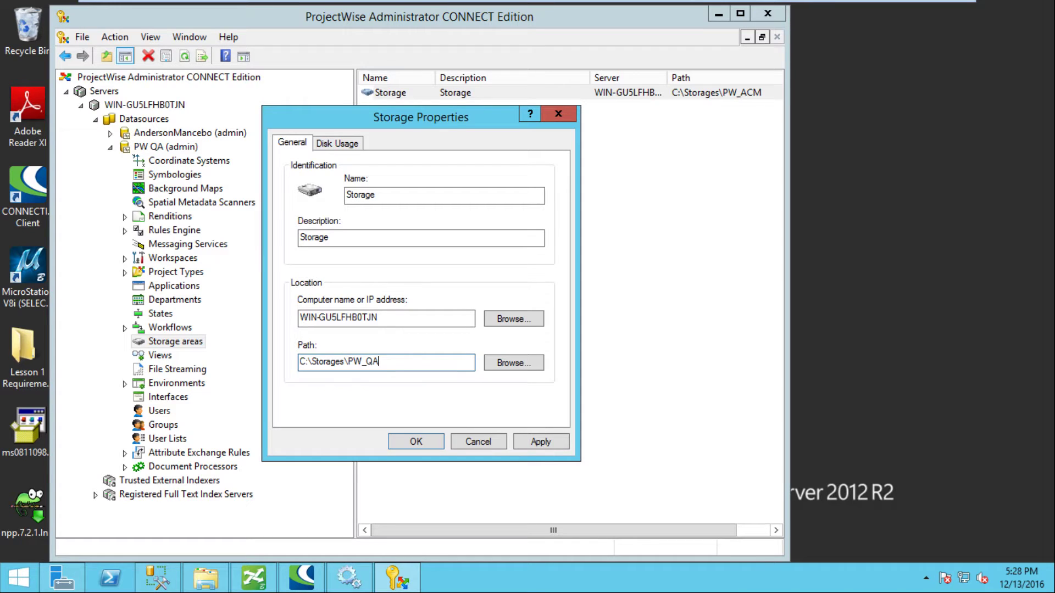
click(416, 442)
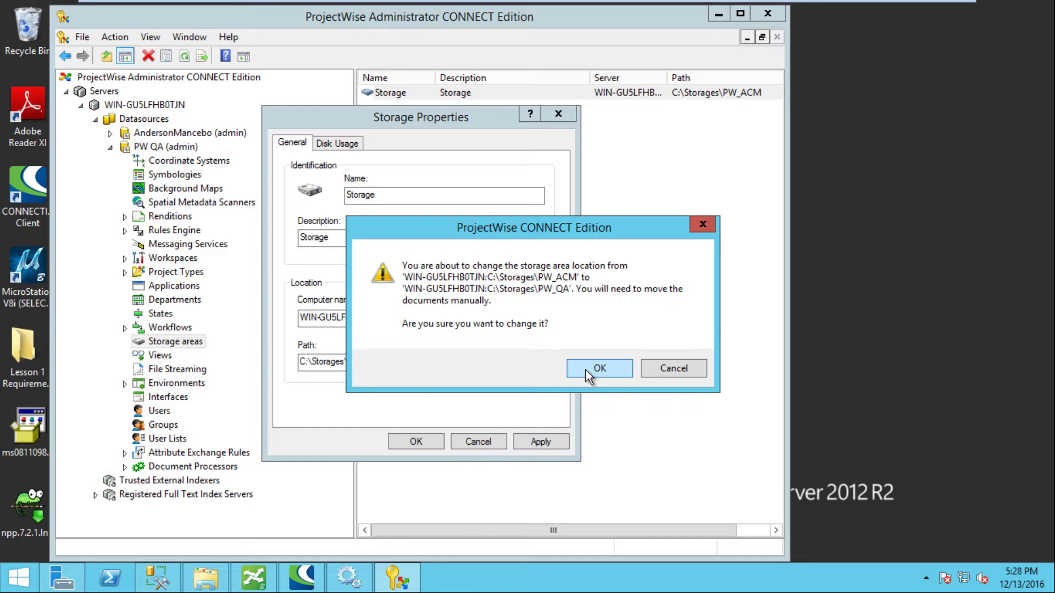
click(586, 371)
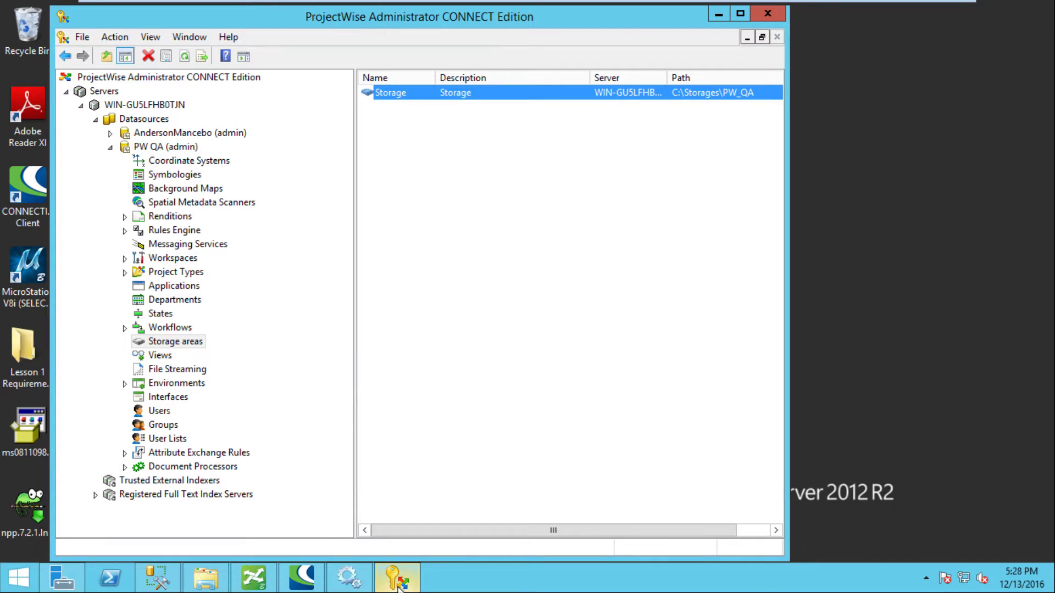
Step: Switch to ProjectWise Explorer and log in to PW Q&A with the admin password
mouse_move(259, 580)
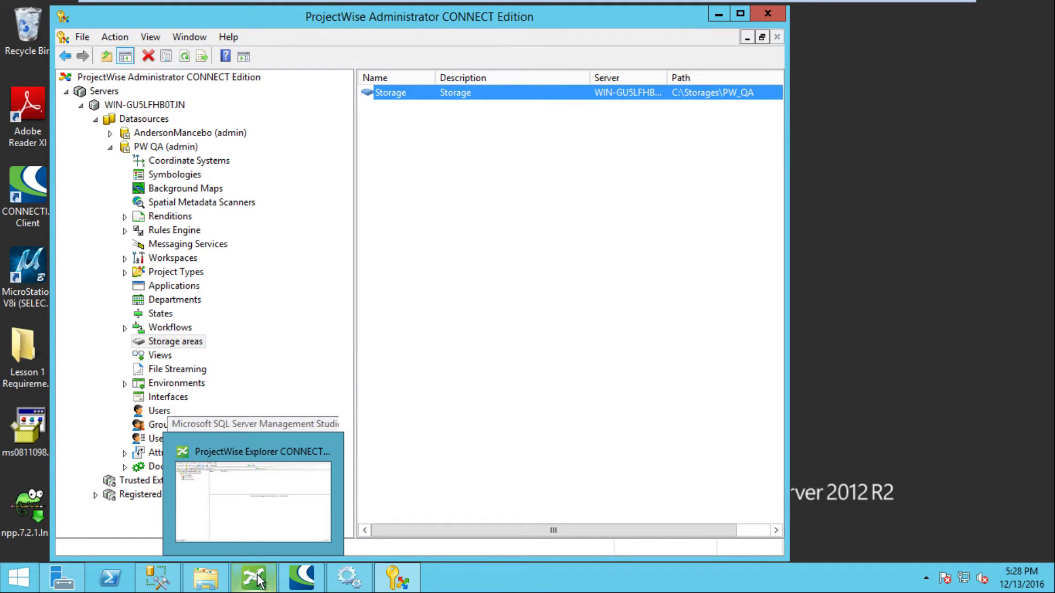
click(274, 436)
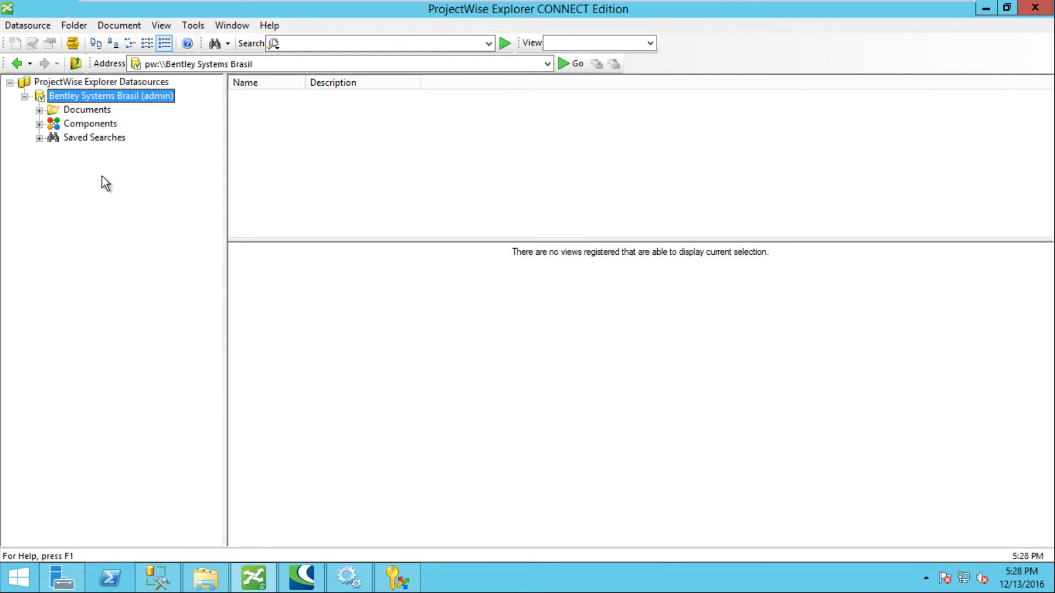
click(109, 83)
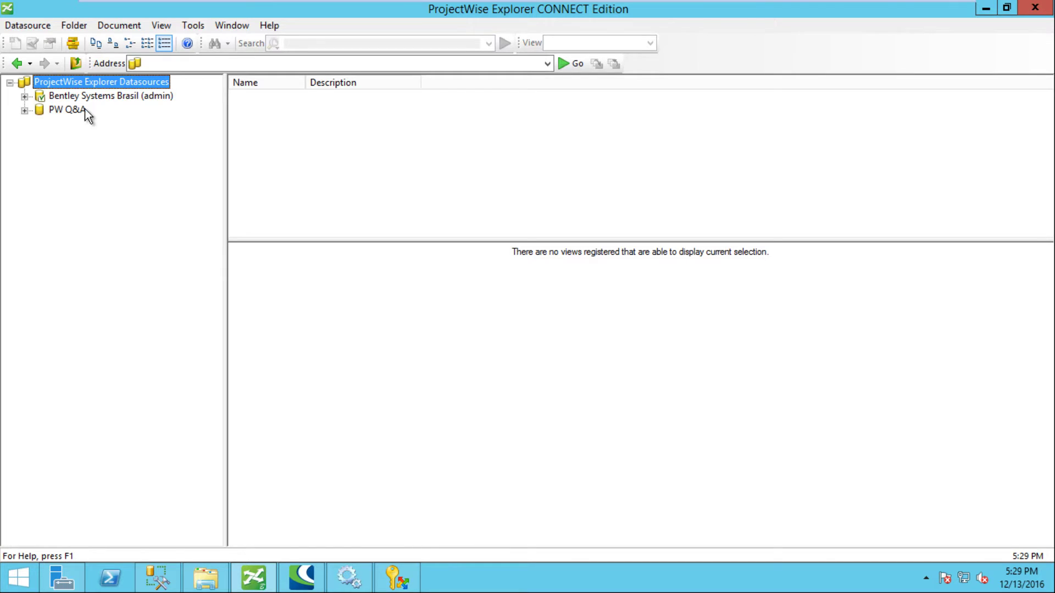
click(23, 111)
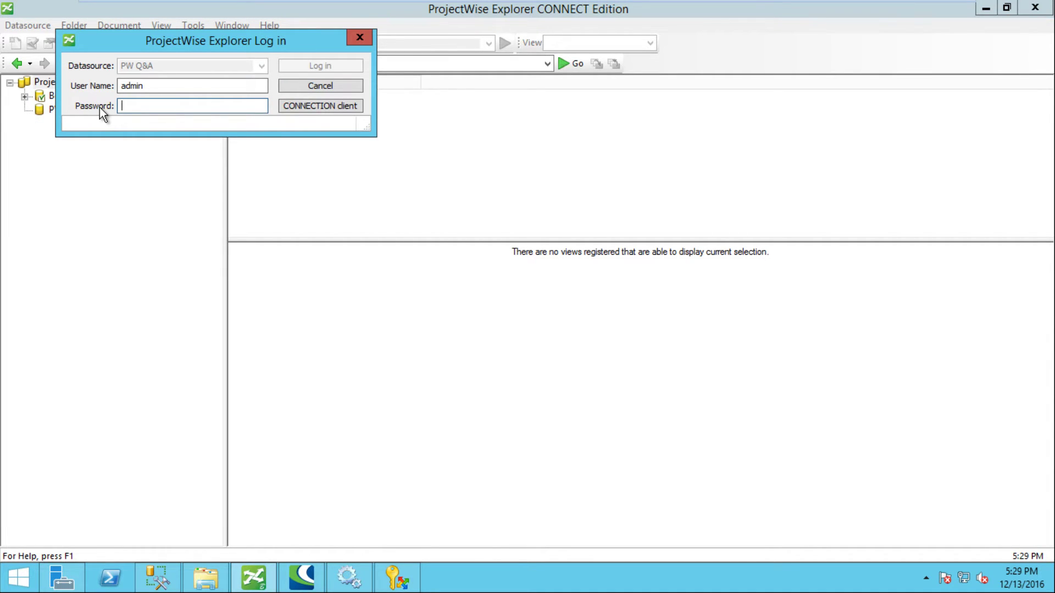
text(•••••)
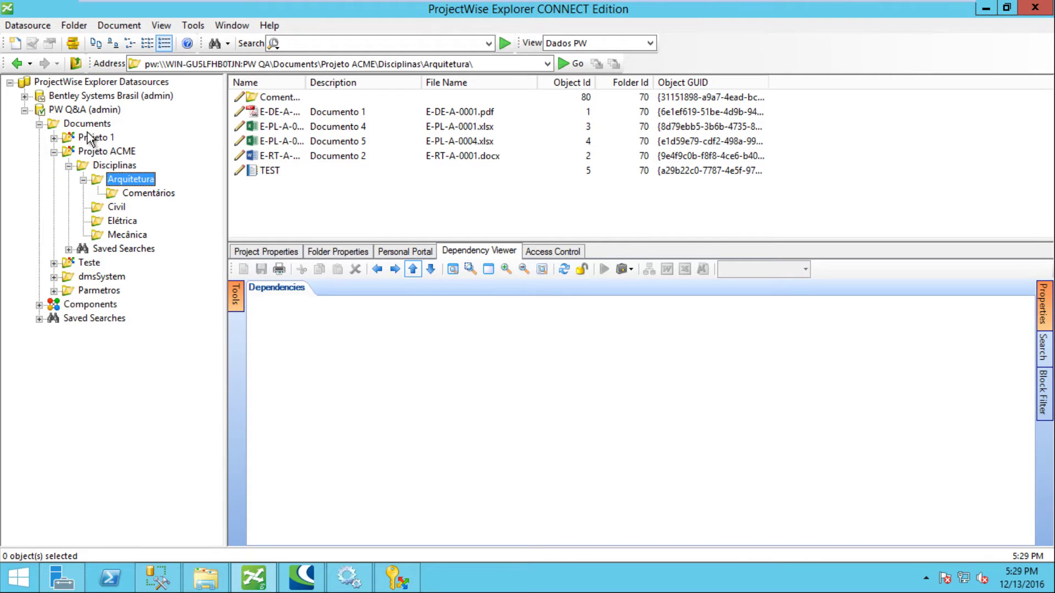
Step: Browse Bentley Systems Brasil to Projeto ACME > Disciplinas > Arquitetura and review E-PL-A-0001's attributes
click(285, 124)
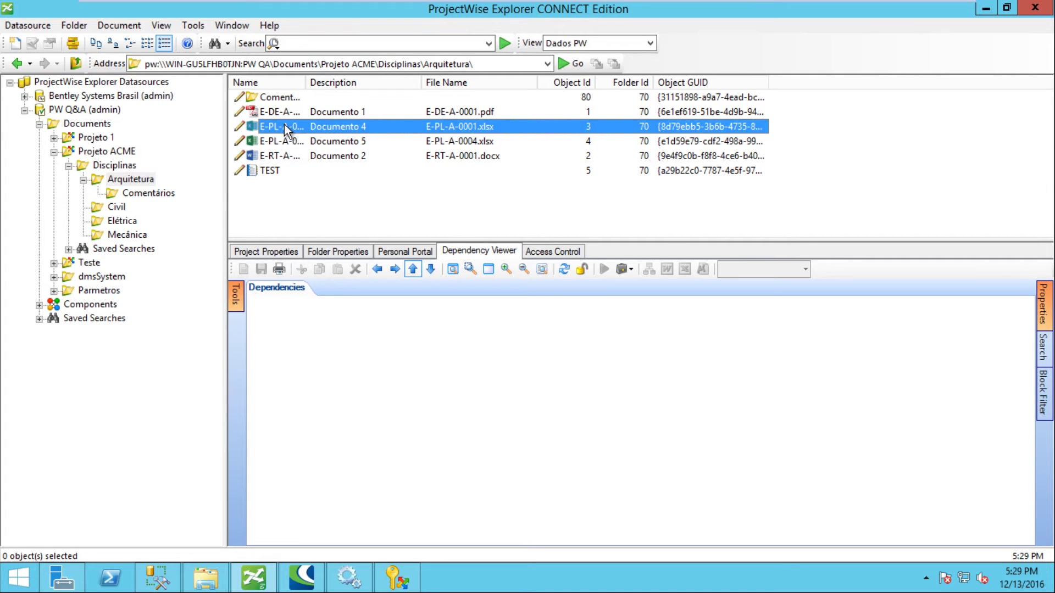
click(24, 97)
click(39, 111)
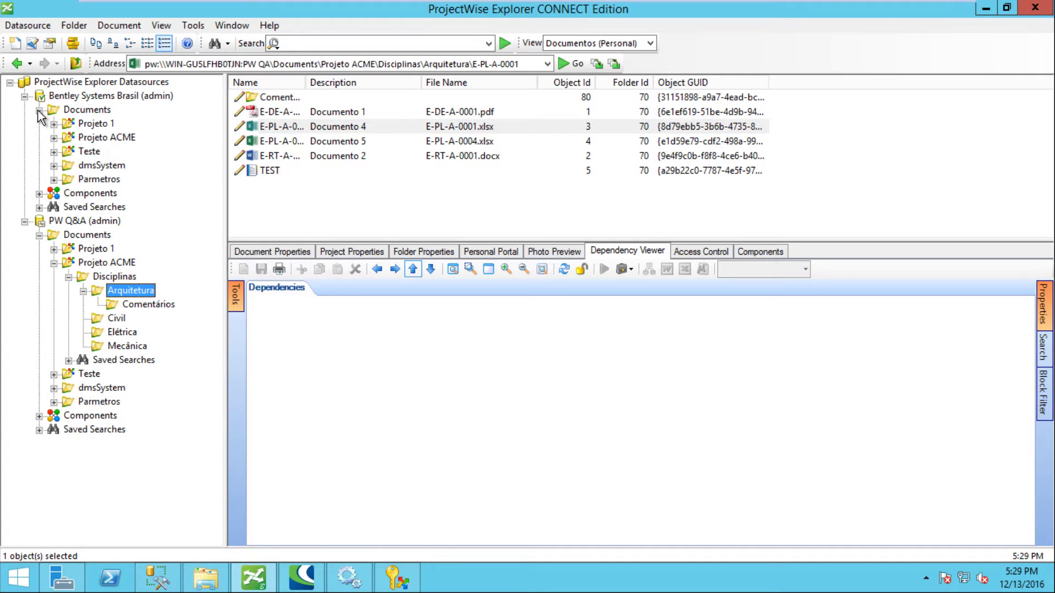
click(54, 137)
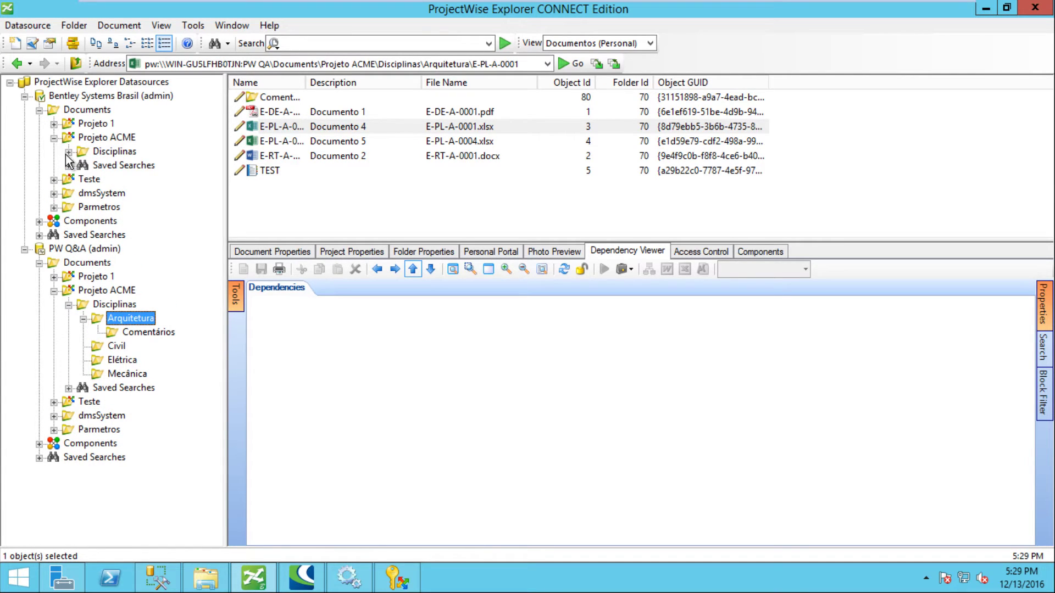
click(68, 151)
click(84, 166)
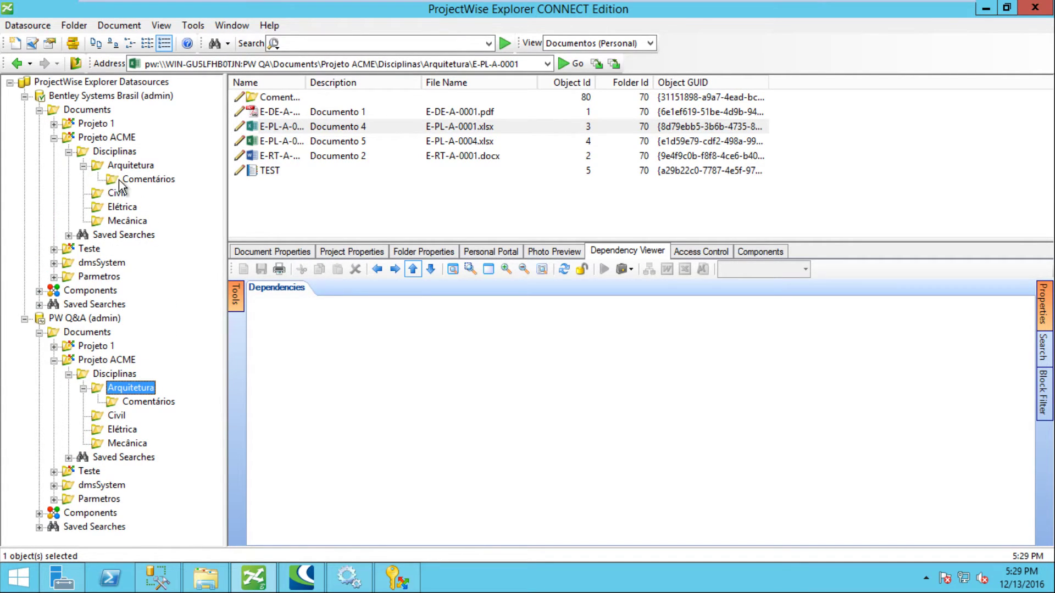
click(138, 166)
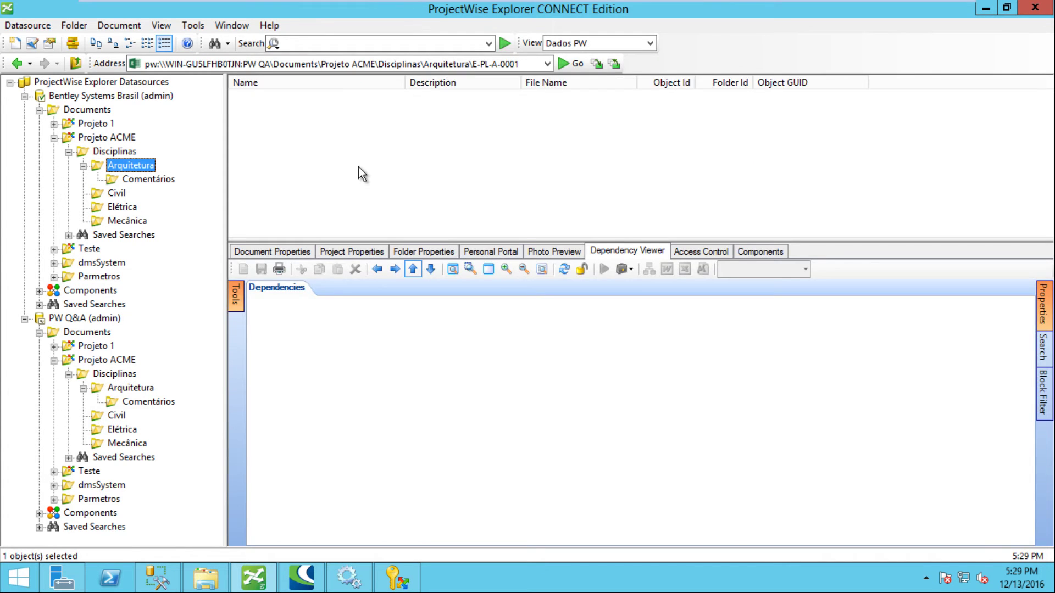
double_click(292, 127)
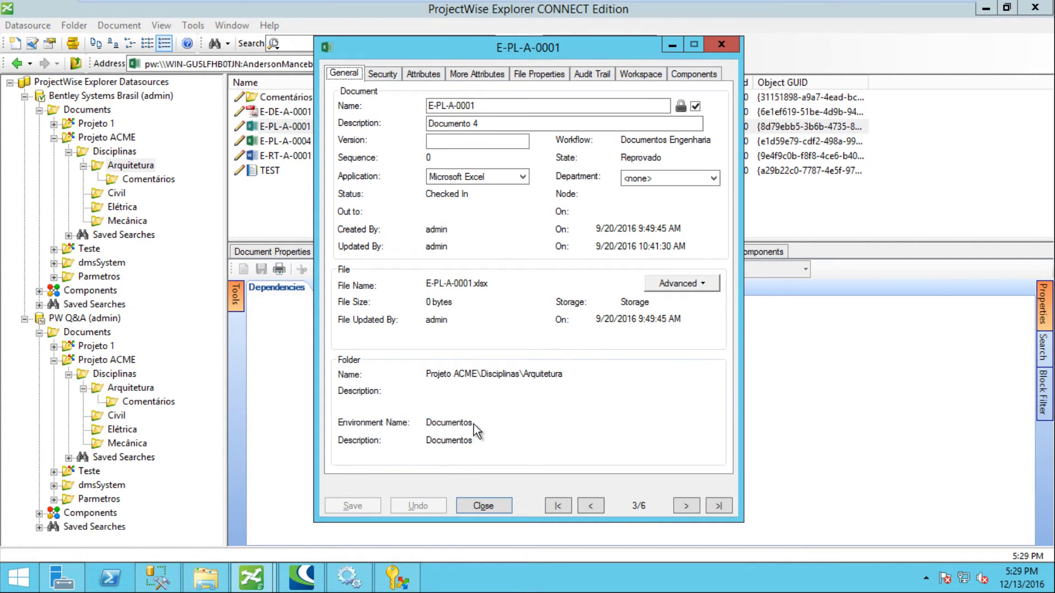
click(427, 75)
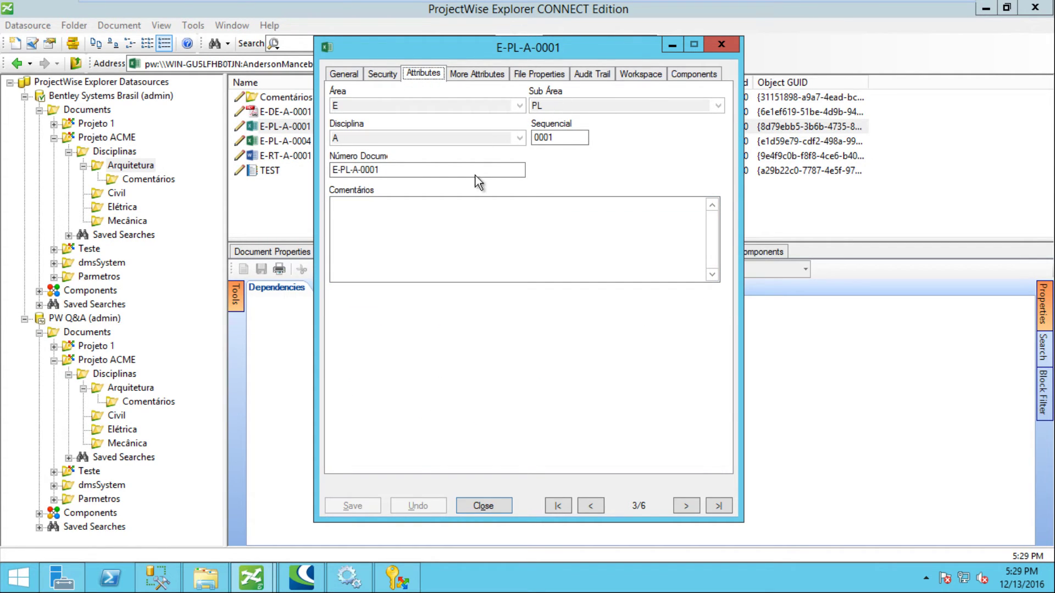
click(724, 45)
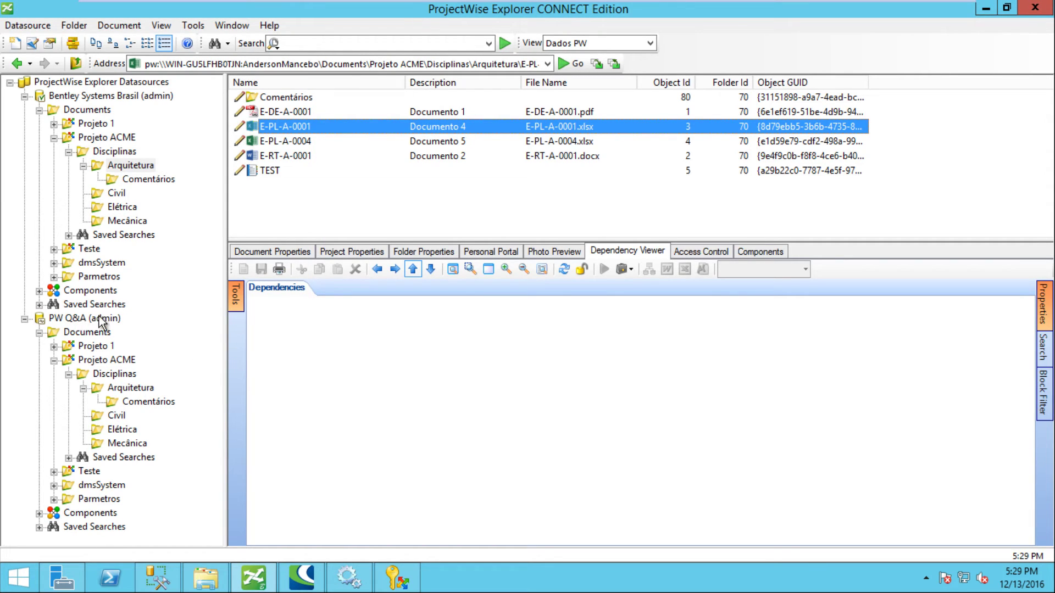
Step: Review E-PL-A-0001's attributes, security and general tabs in PW Q&A, then decline reading new messages
click(131, 388)
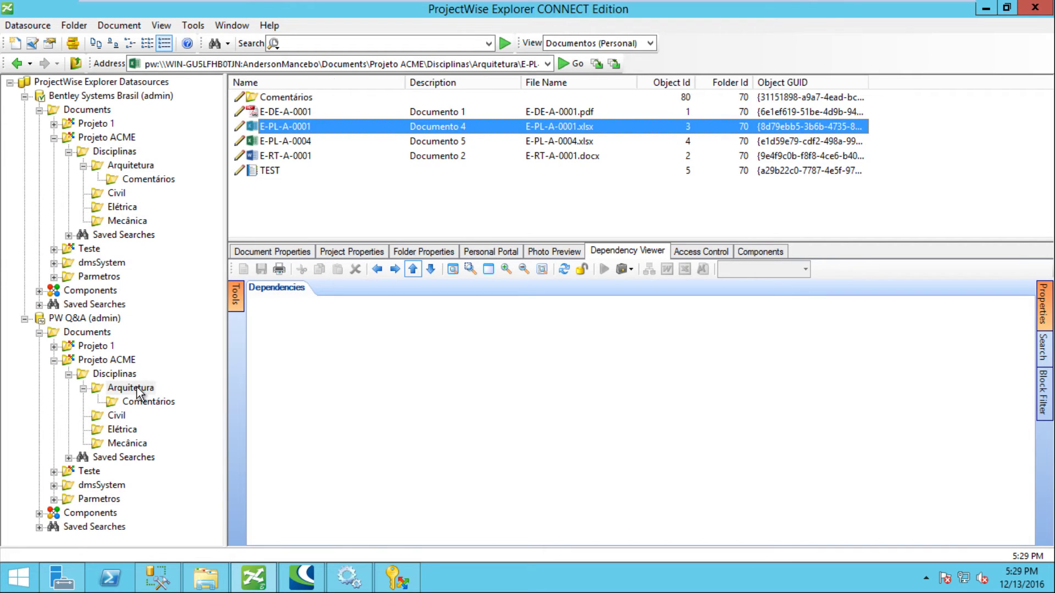
click(342, 129)
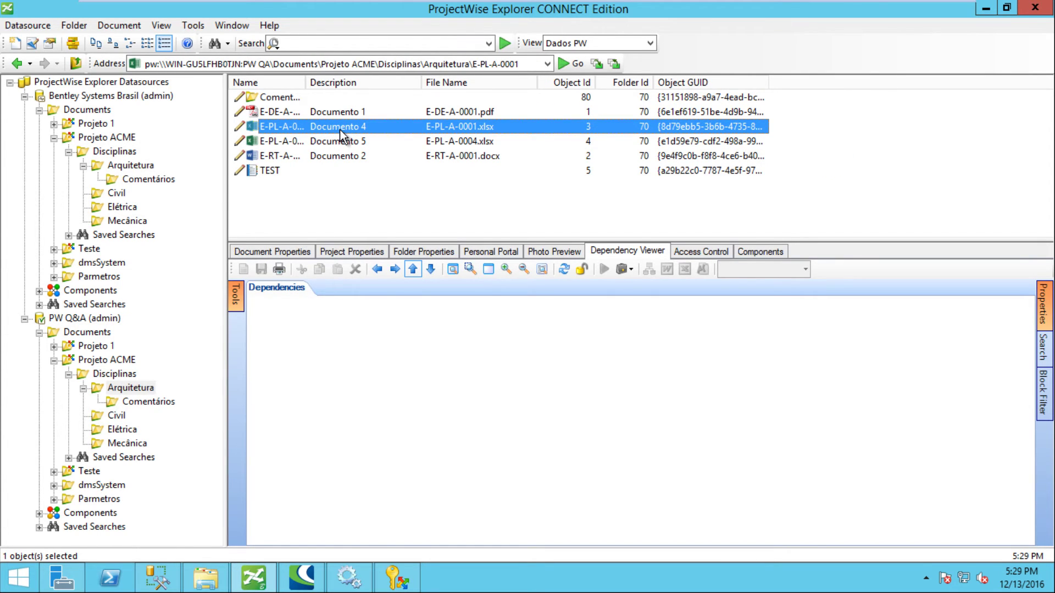
double_click(340, 131)
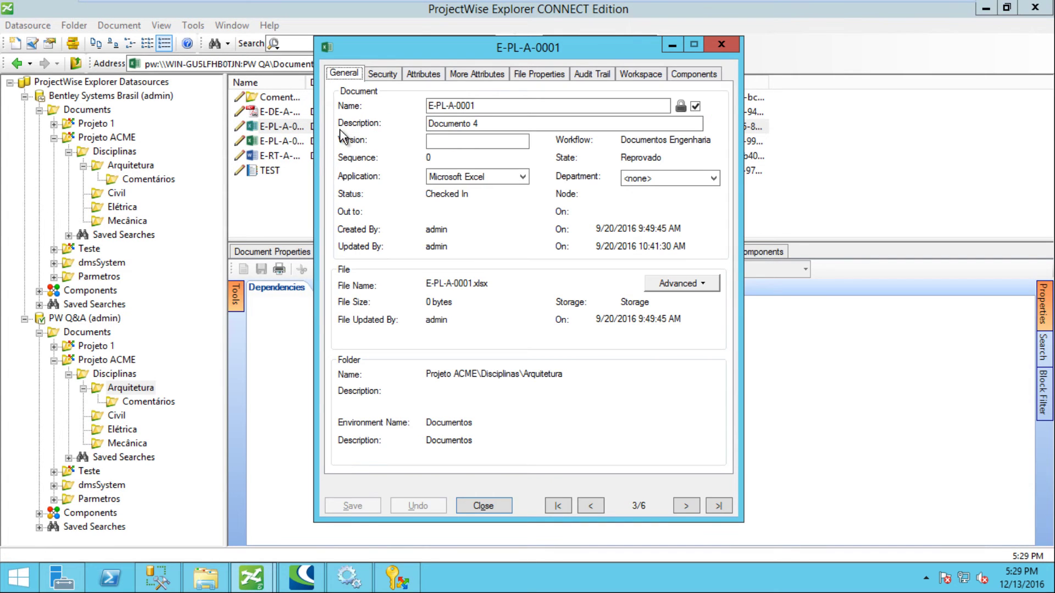
click(423, 75)
click(385, 74)
click(351, 73)
click(484, 506)
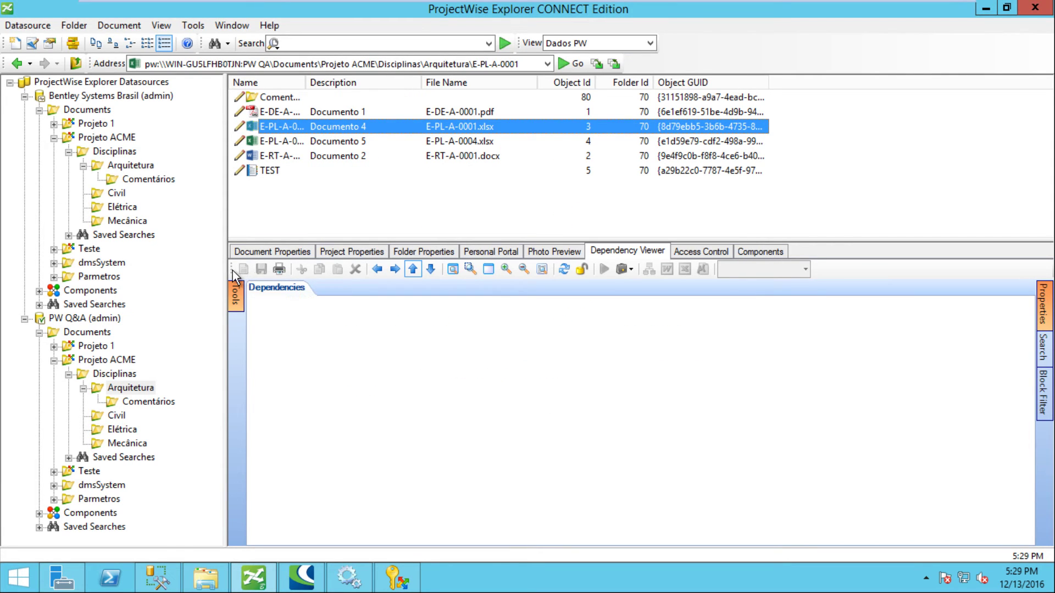
drag(227, 270, 212, 270)
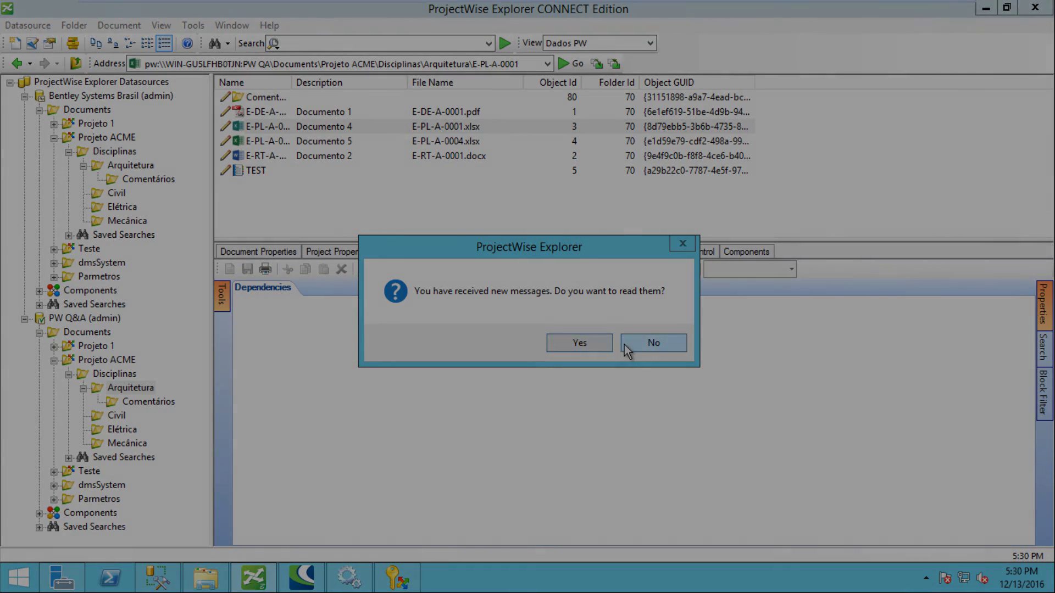
click(632, 345)
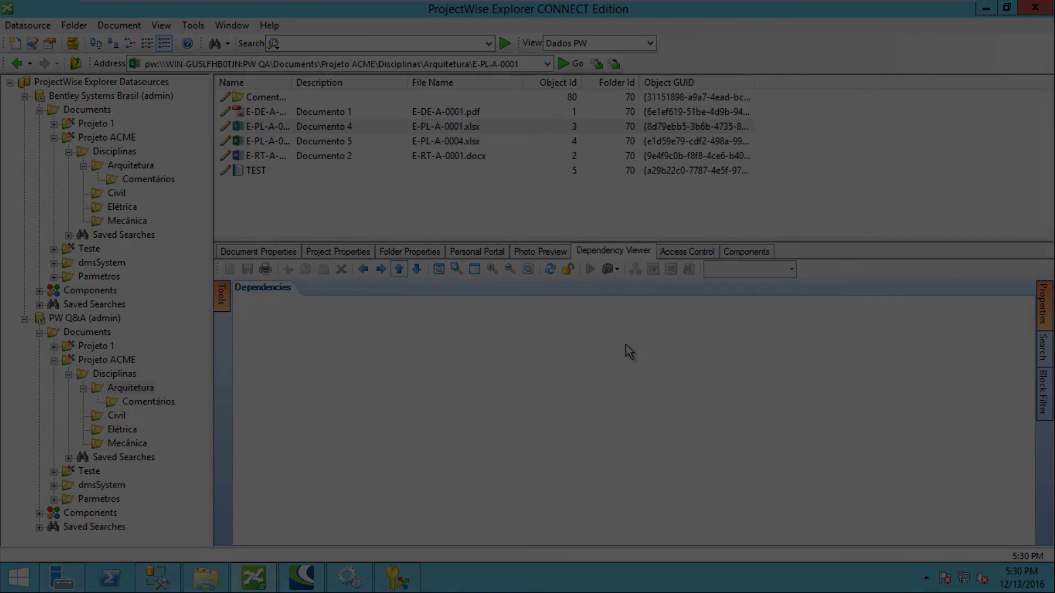